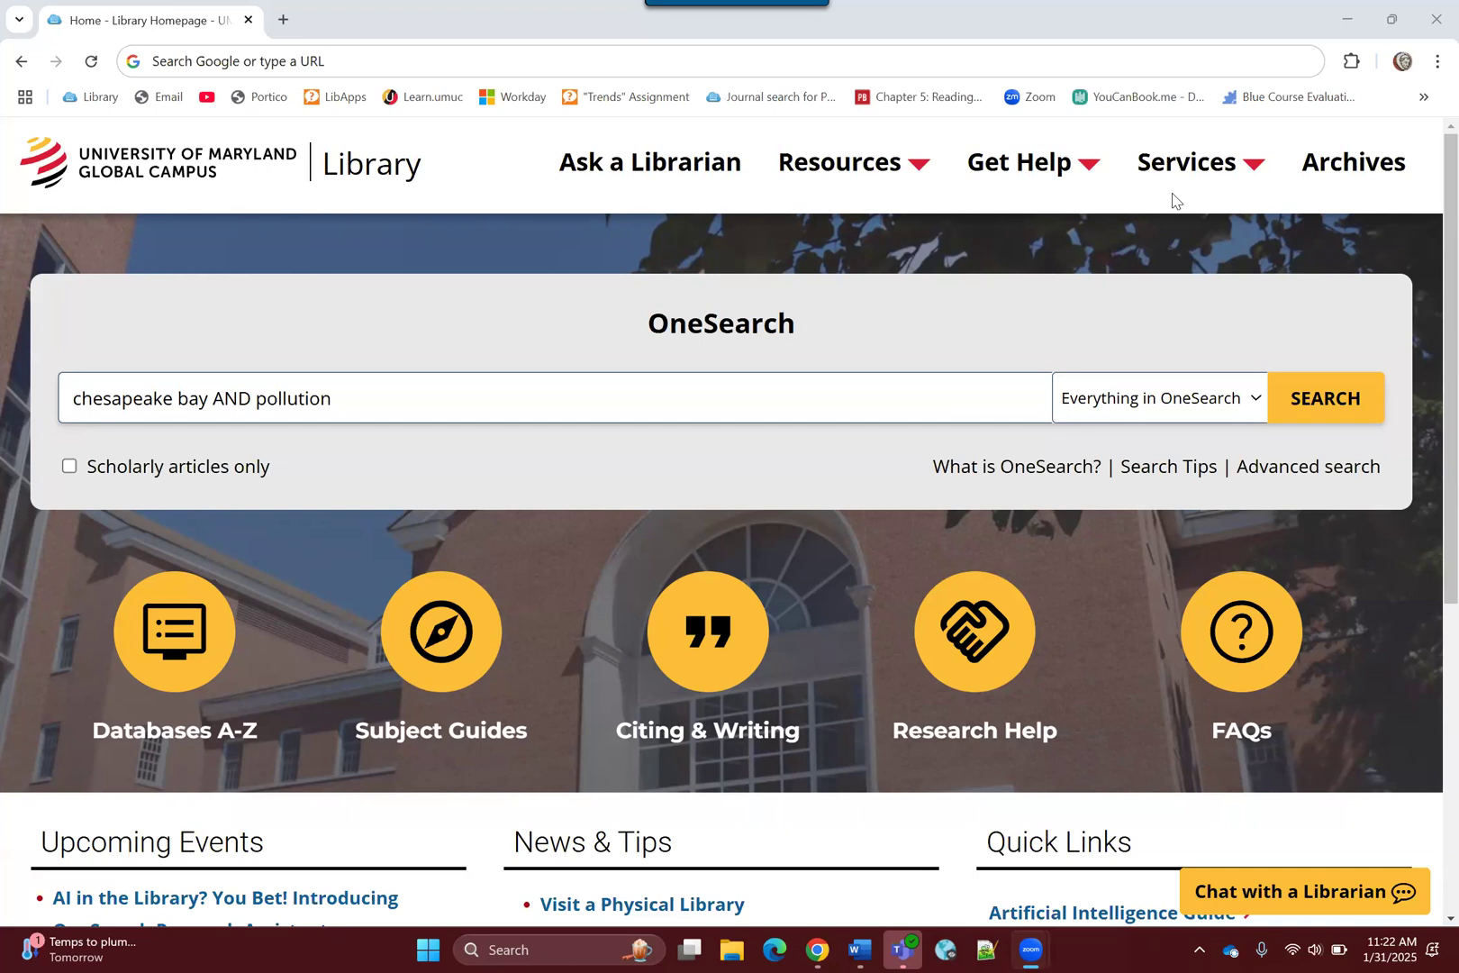
- Go to copilot.microsoft.com from the address bar, accepting the autocompleted address
click(260, 62)
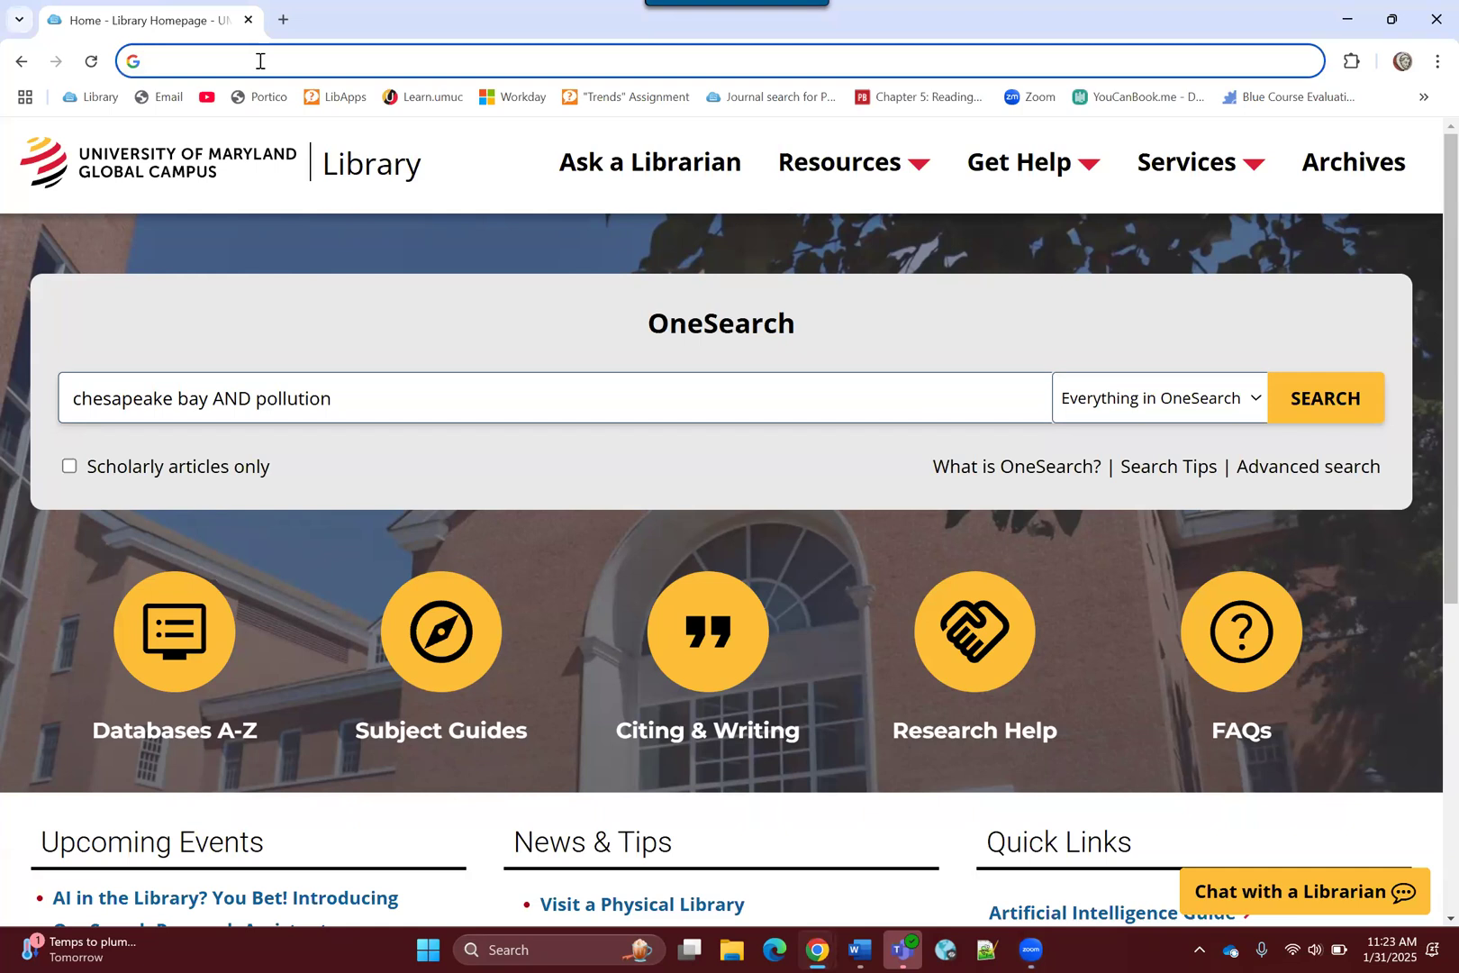
text(co)
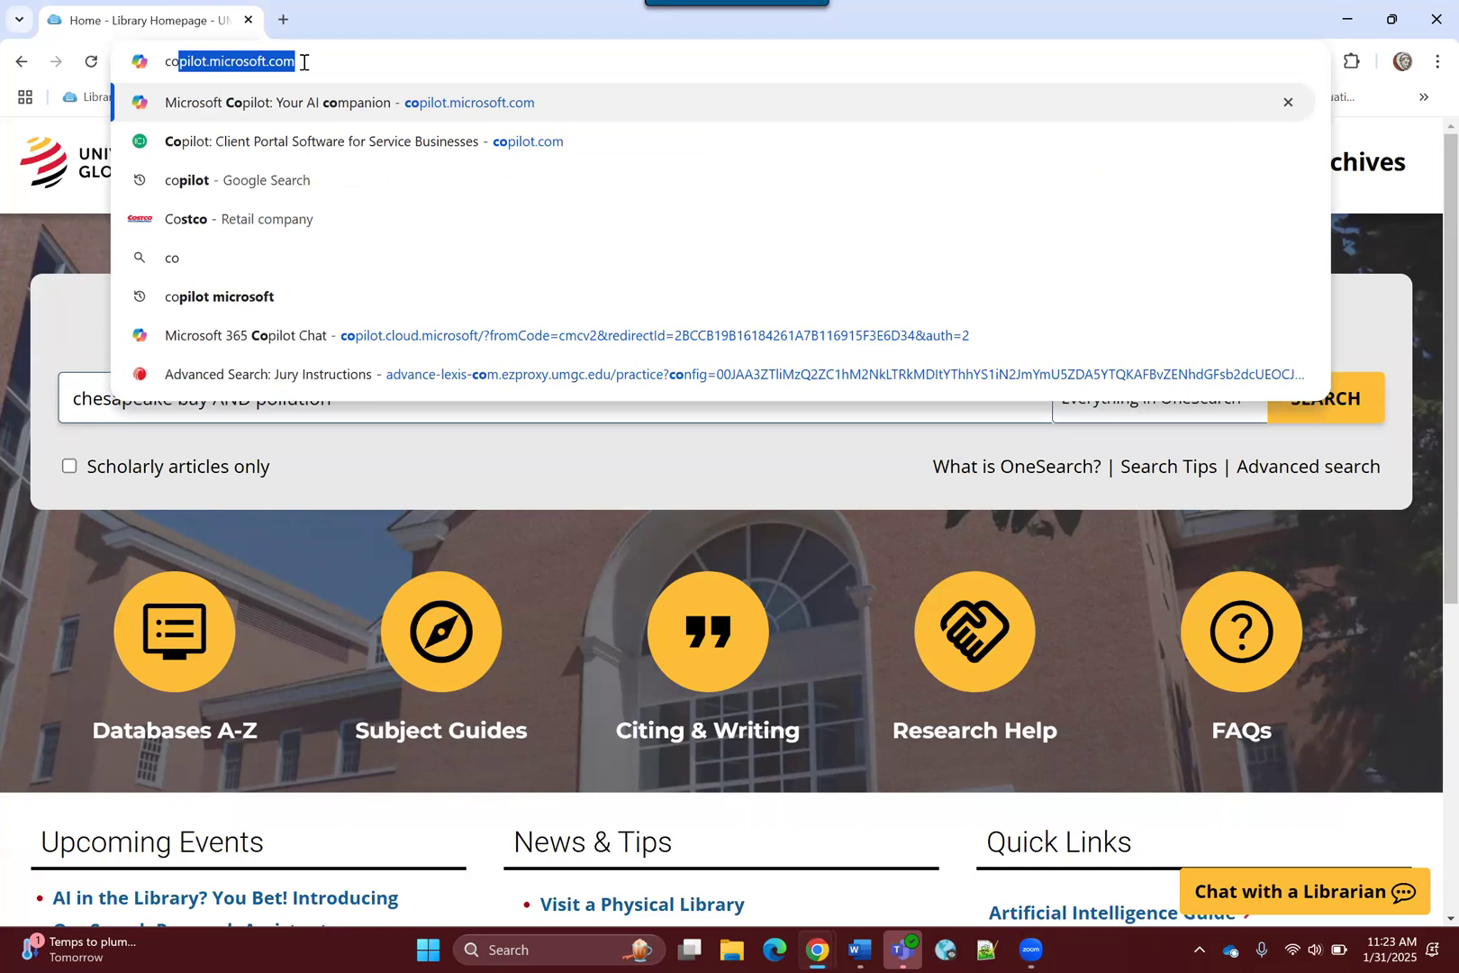
key(Right)
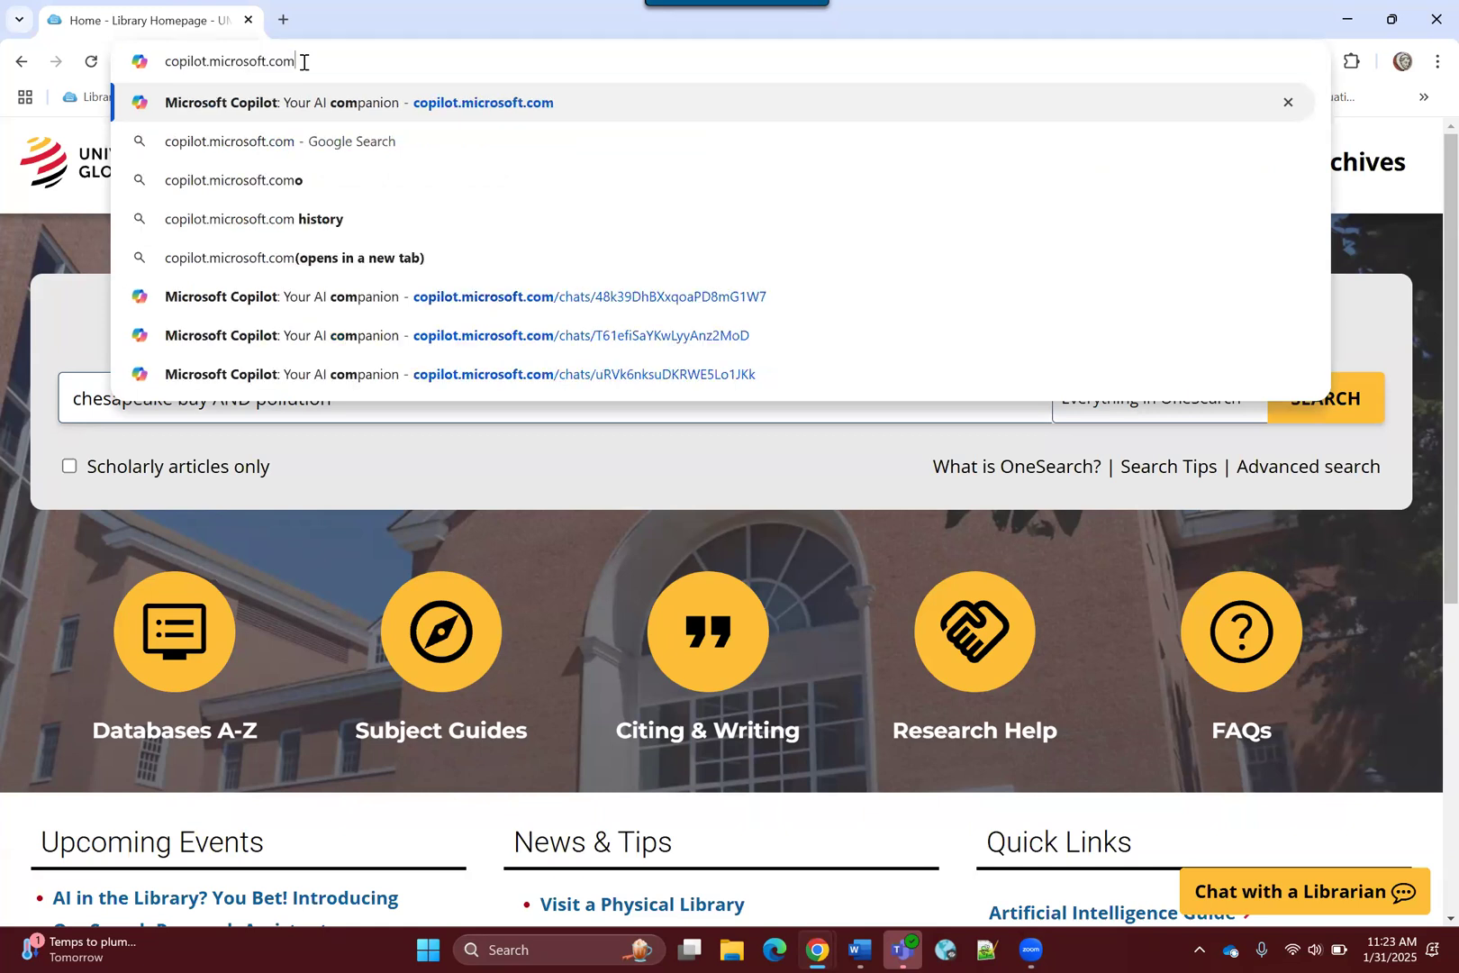
key(Return)
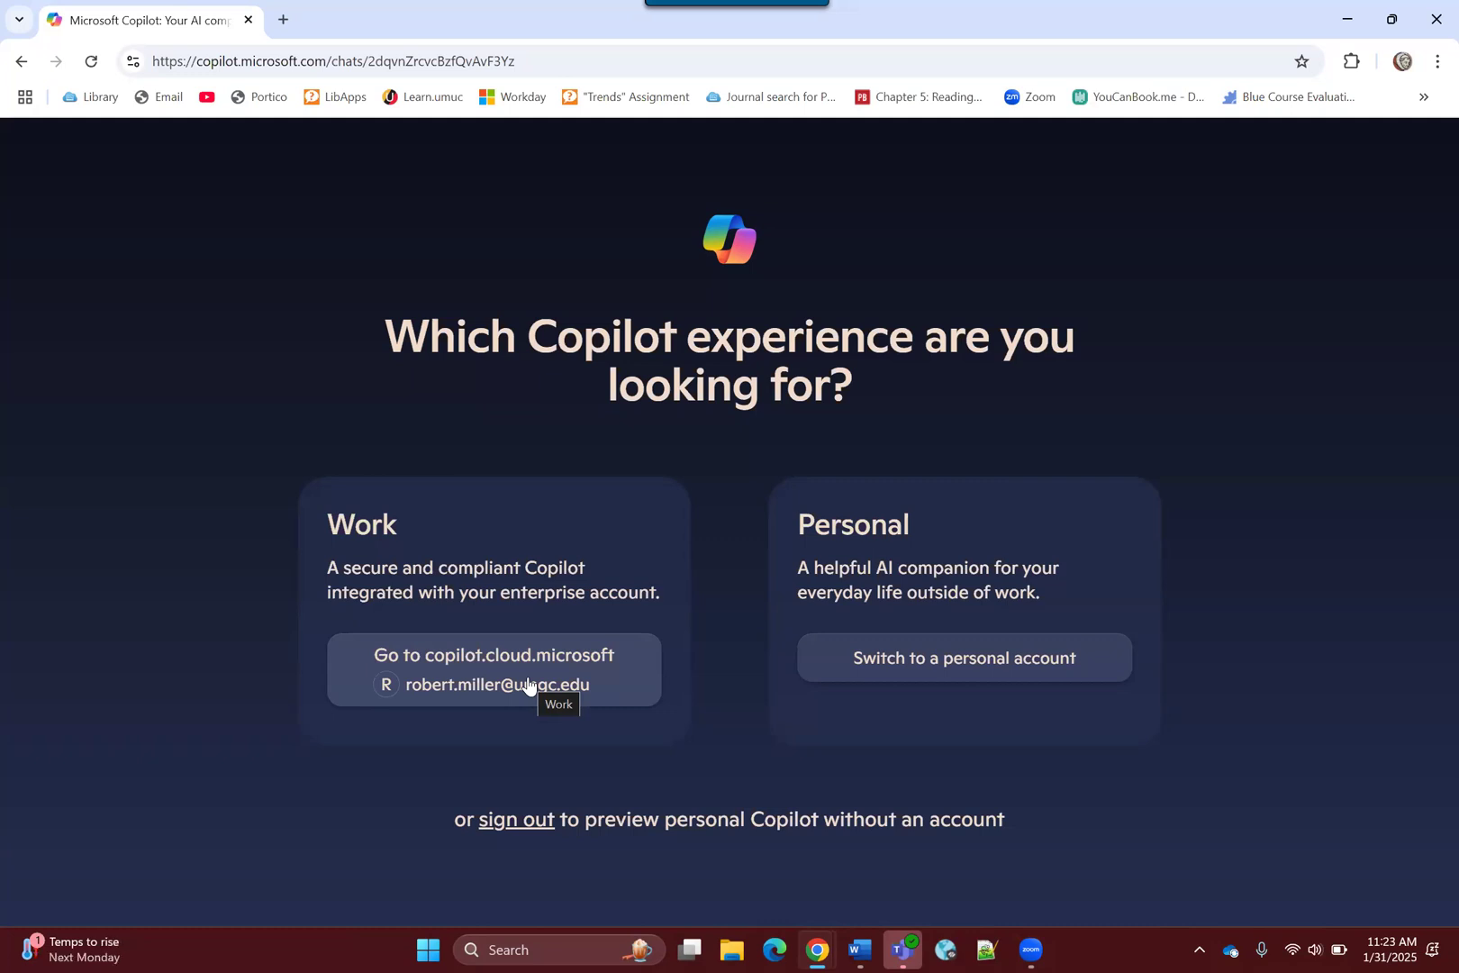
- Choose the Work Copilot experience and write the APA citation-check question in the message box
click(528, 684)
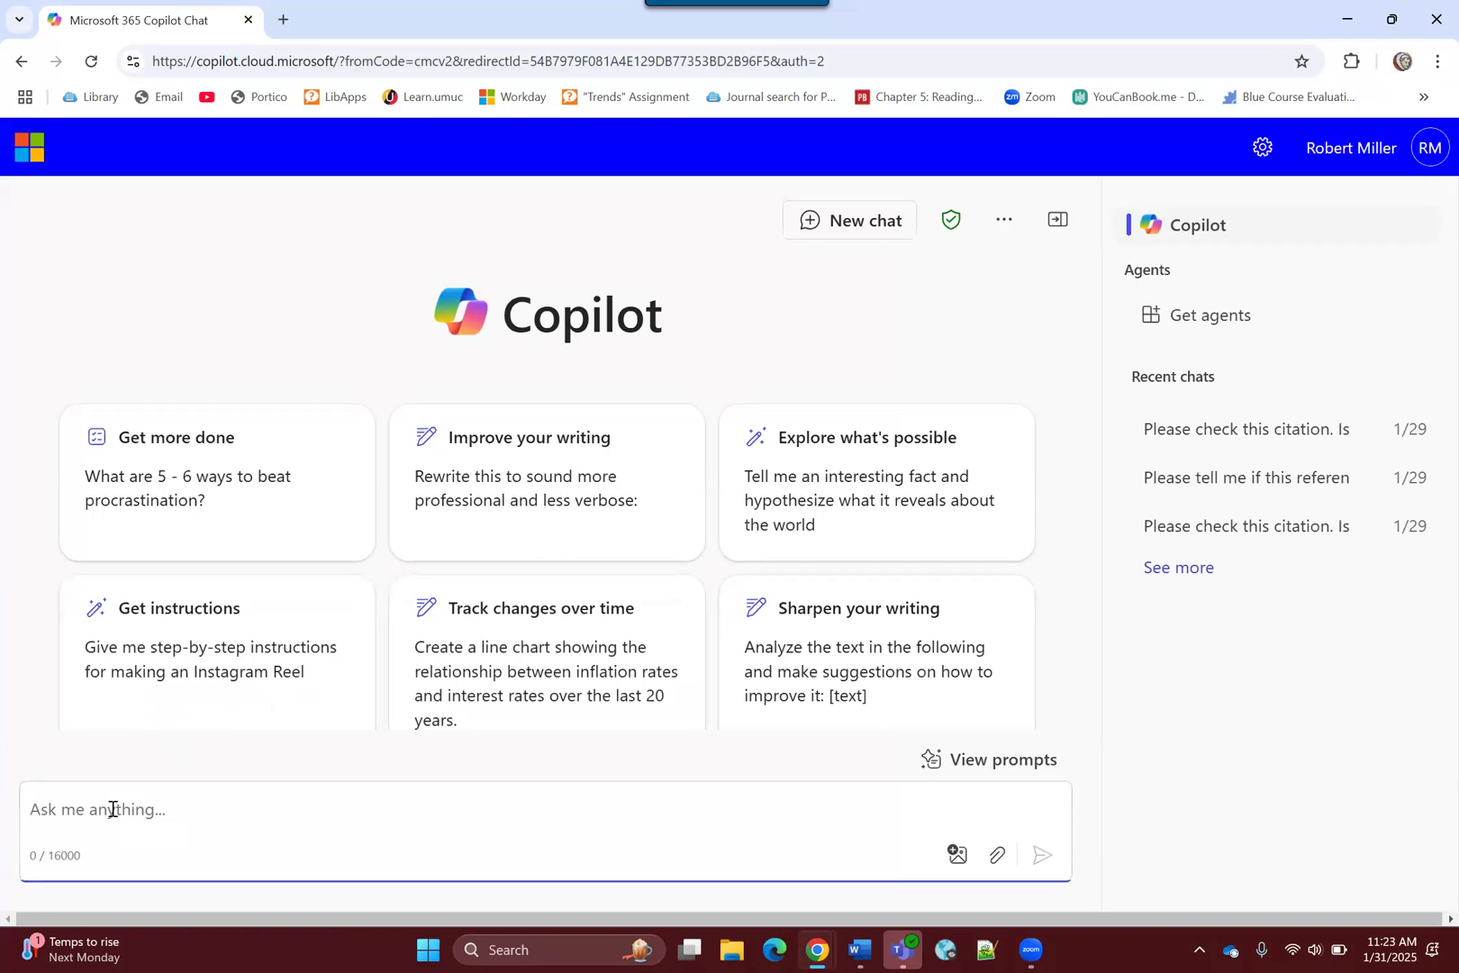
text(Please)
text( check this citat)
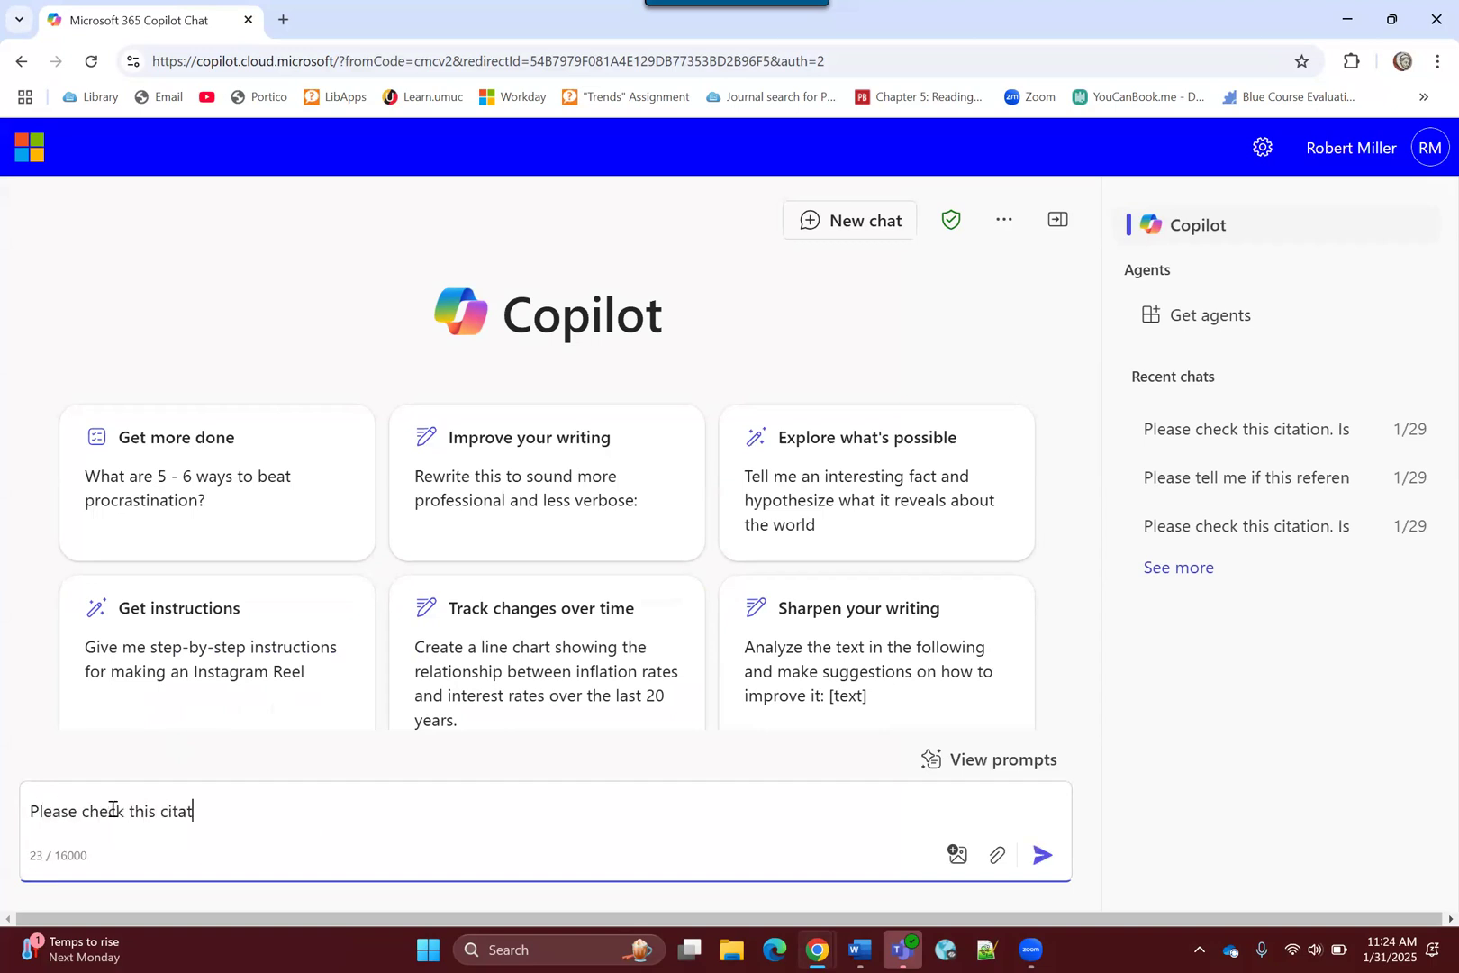
text(ion. )
text(Is it correct )
text(acr)
key(BackSpace)
text(cording to A)
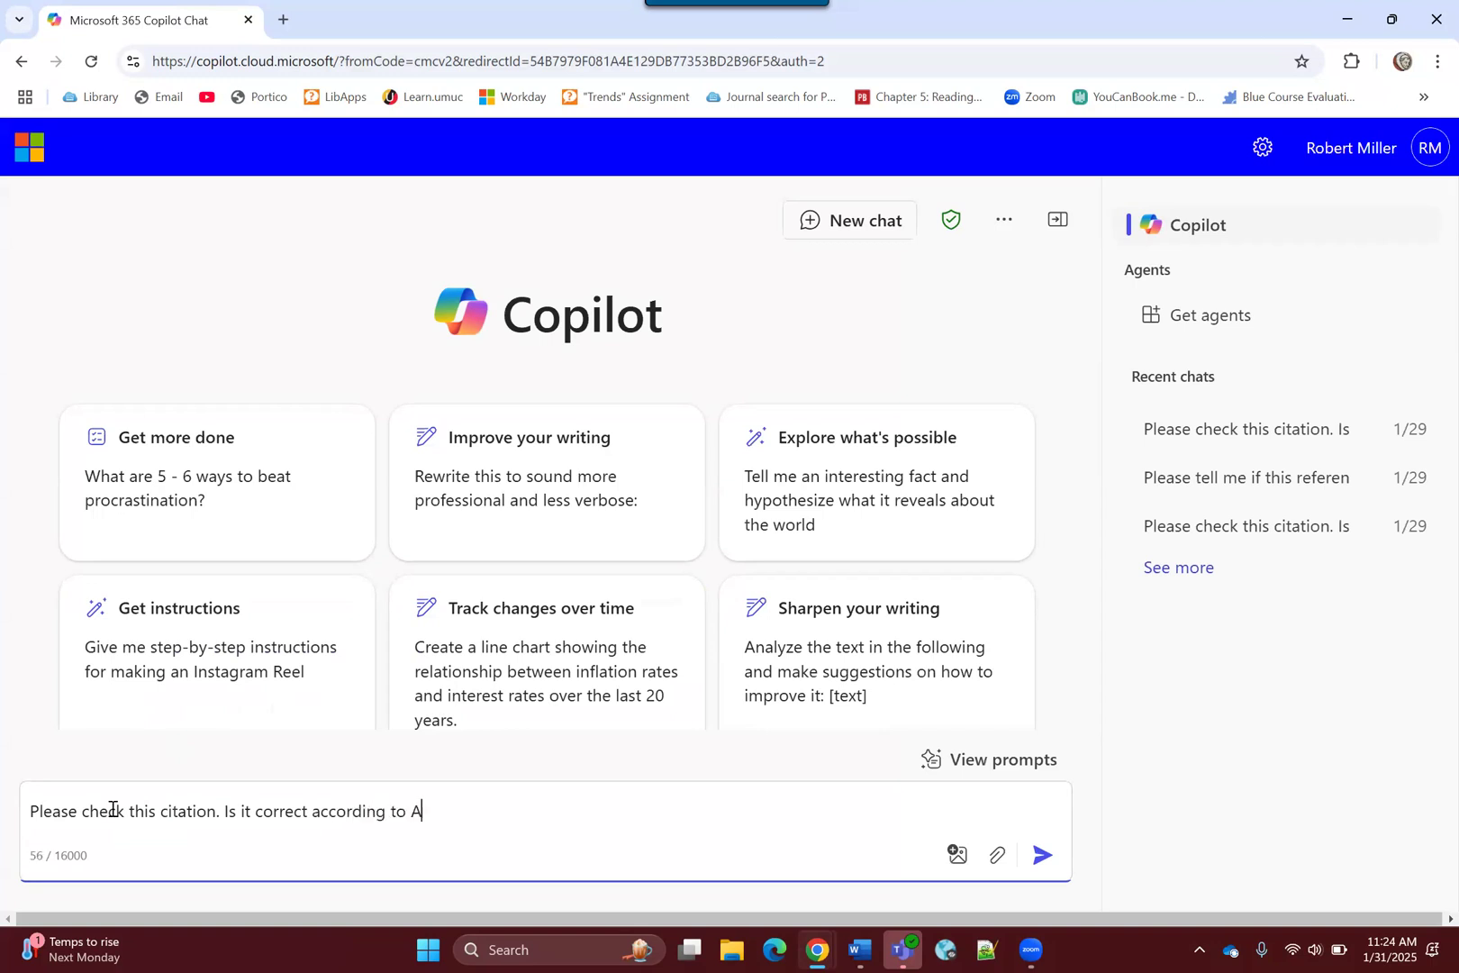
text(PA style)
text(?)
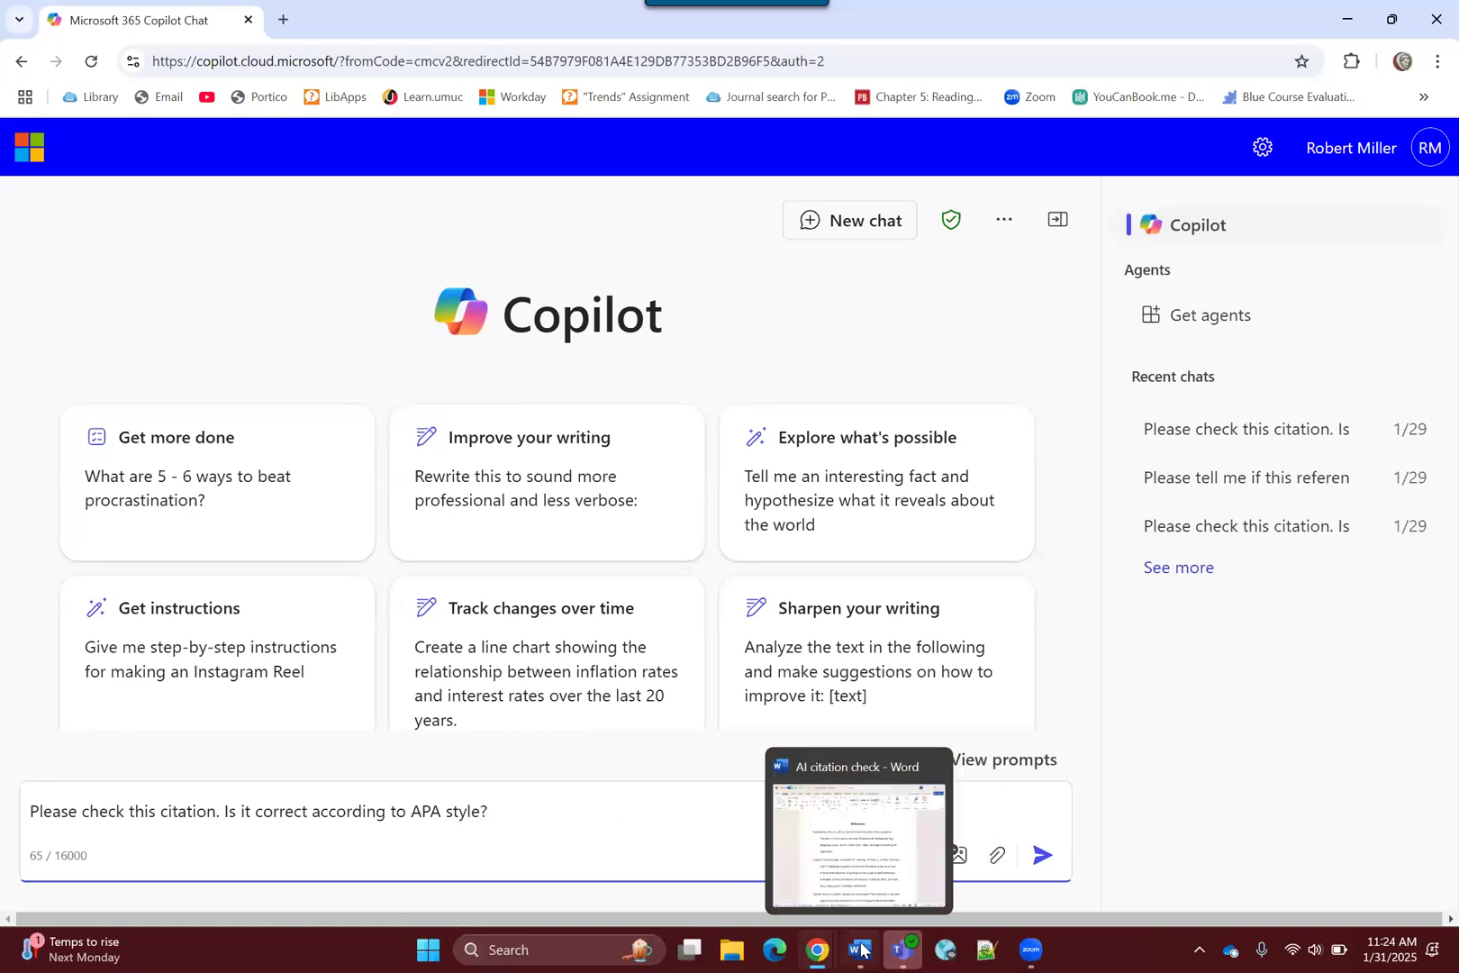
- Switch to the Word references document and review the Bukaveckas entry's author, title and journal name
click(861, 950)
mouse_move(600, 552)
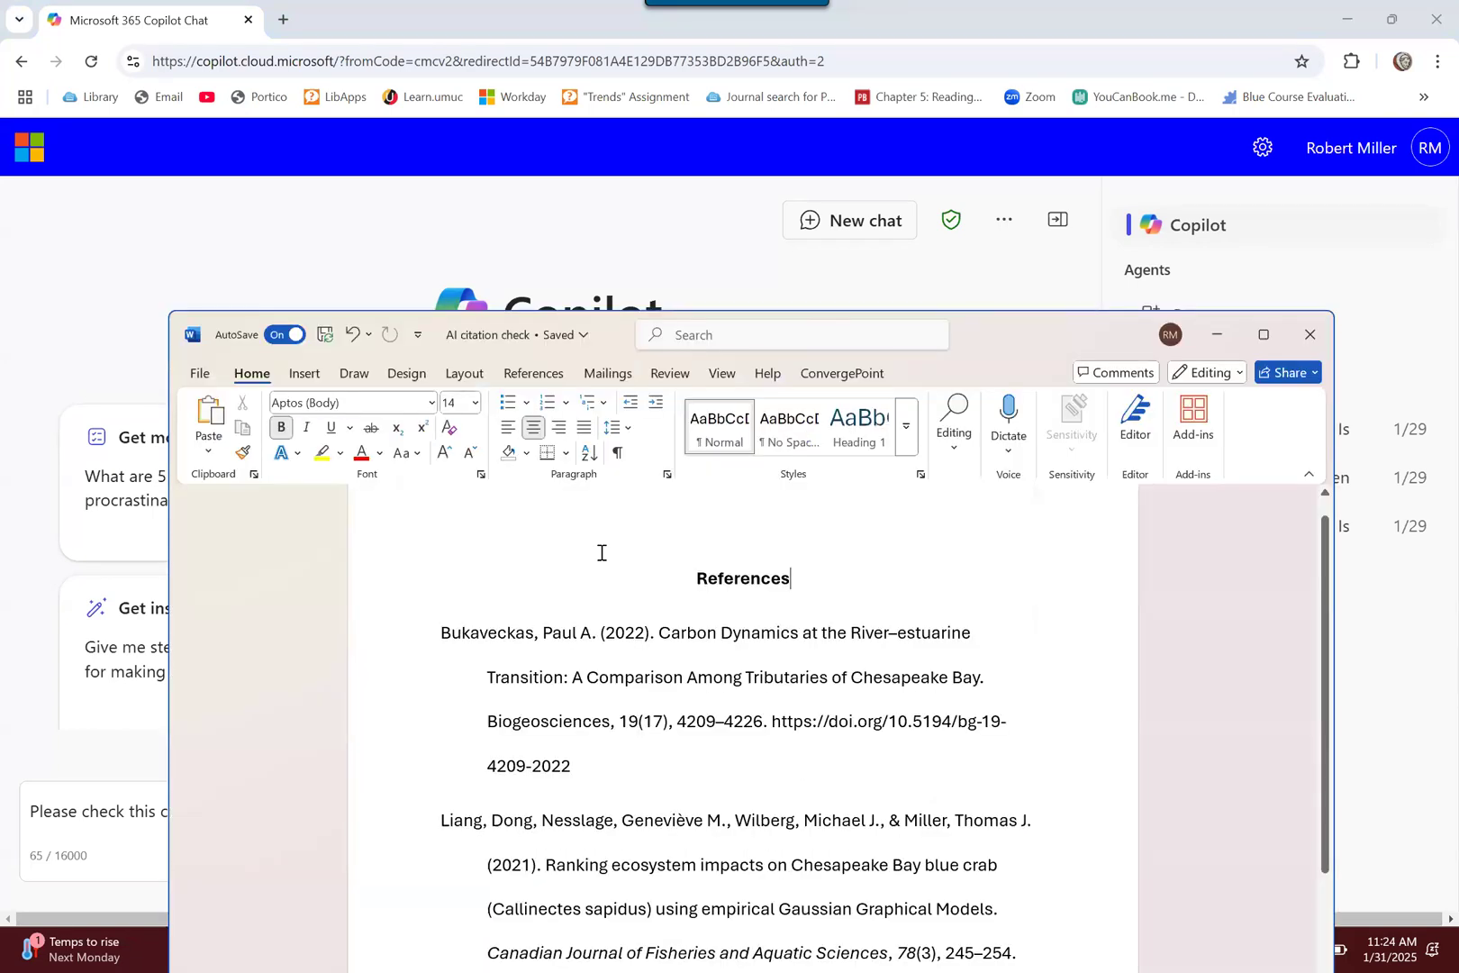
scroll(601, 552, down, 2)
scroll(600, 552, up, 1)
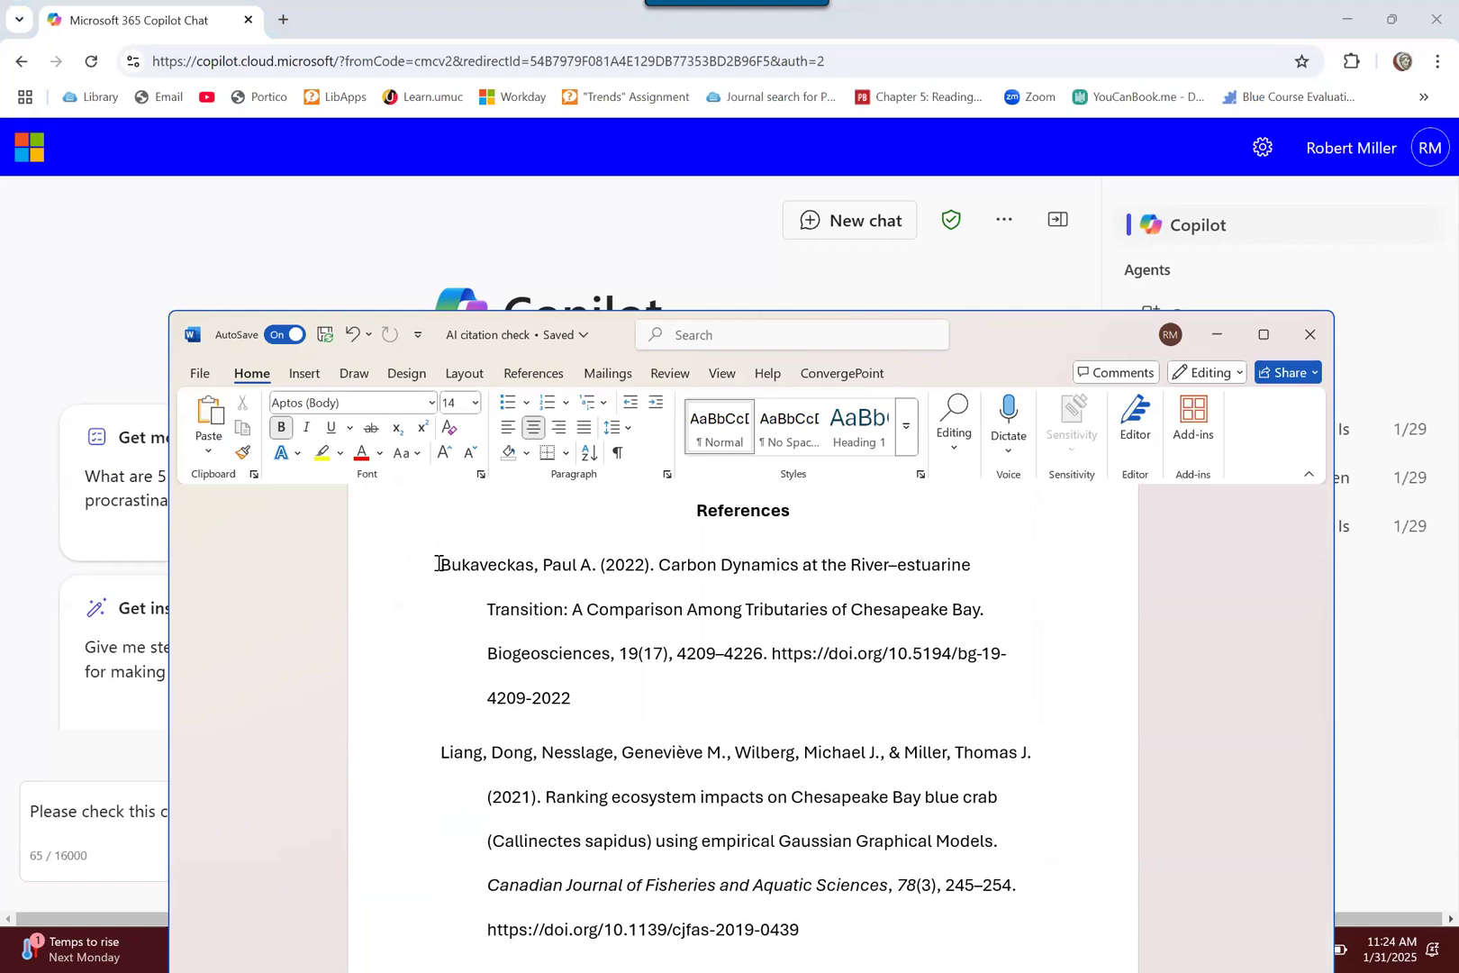
double_click(557, 567)
click(557, 566)
double_click(558, 567)
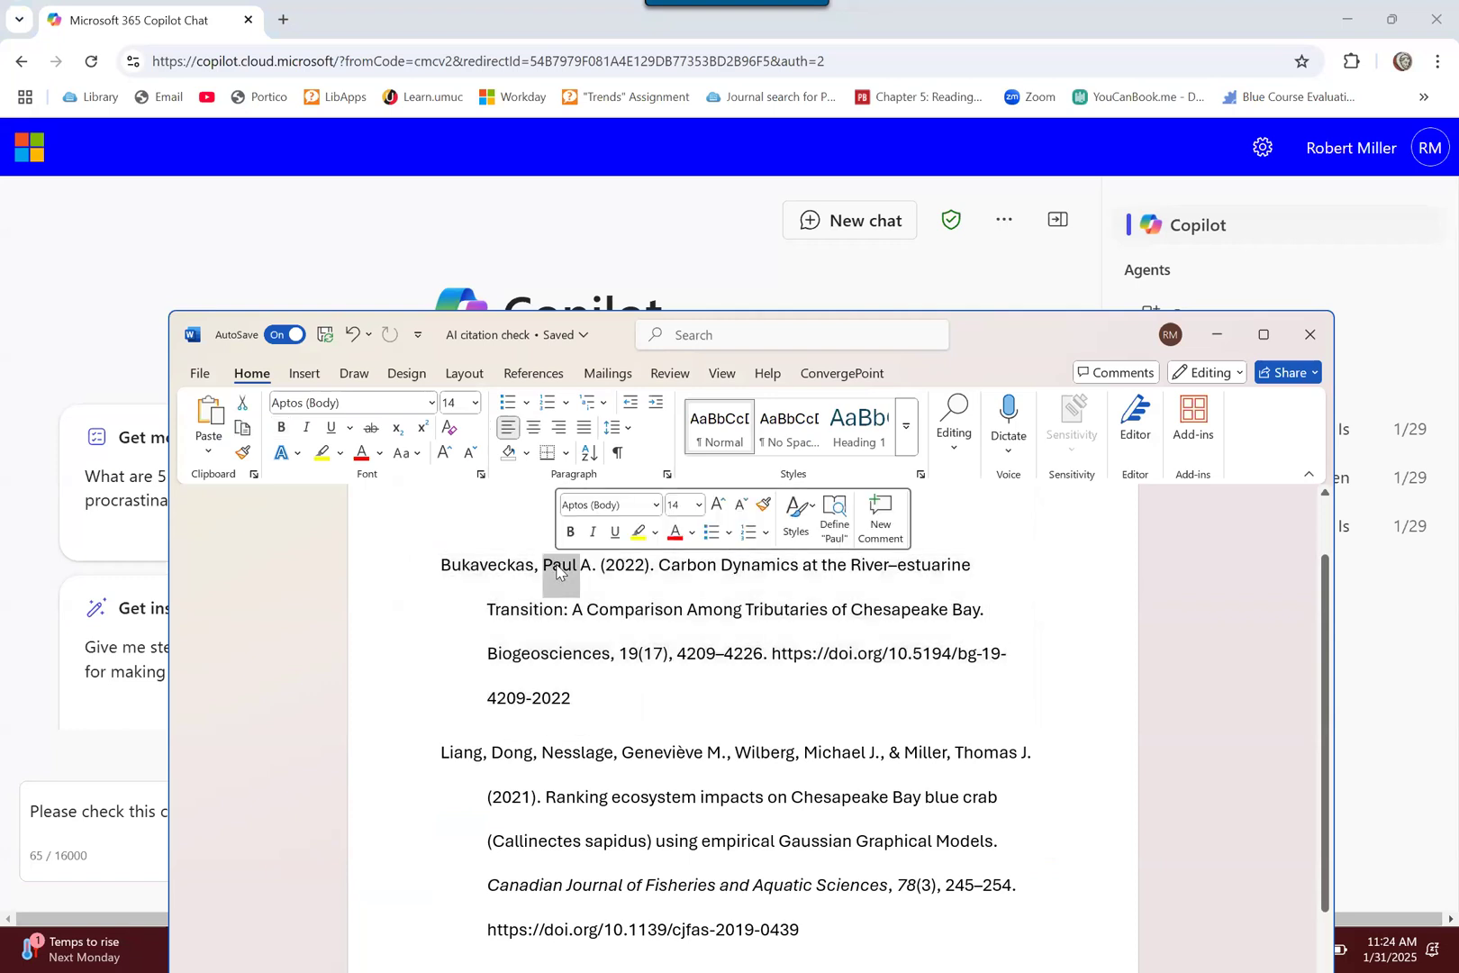
click(669, 593)
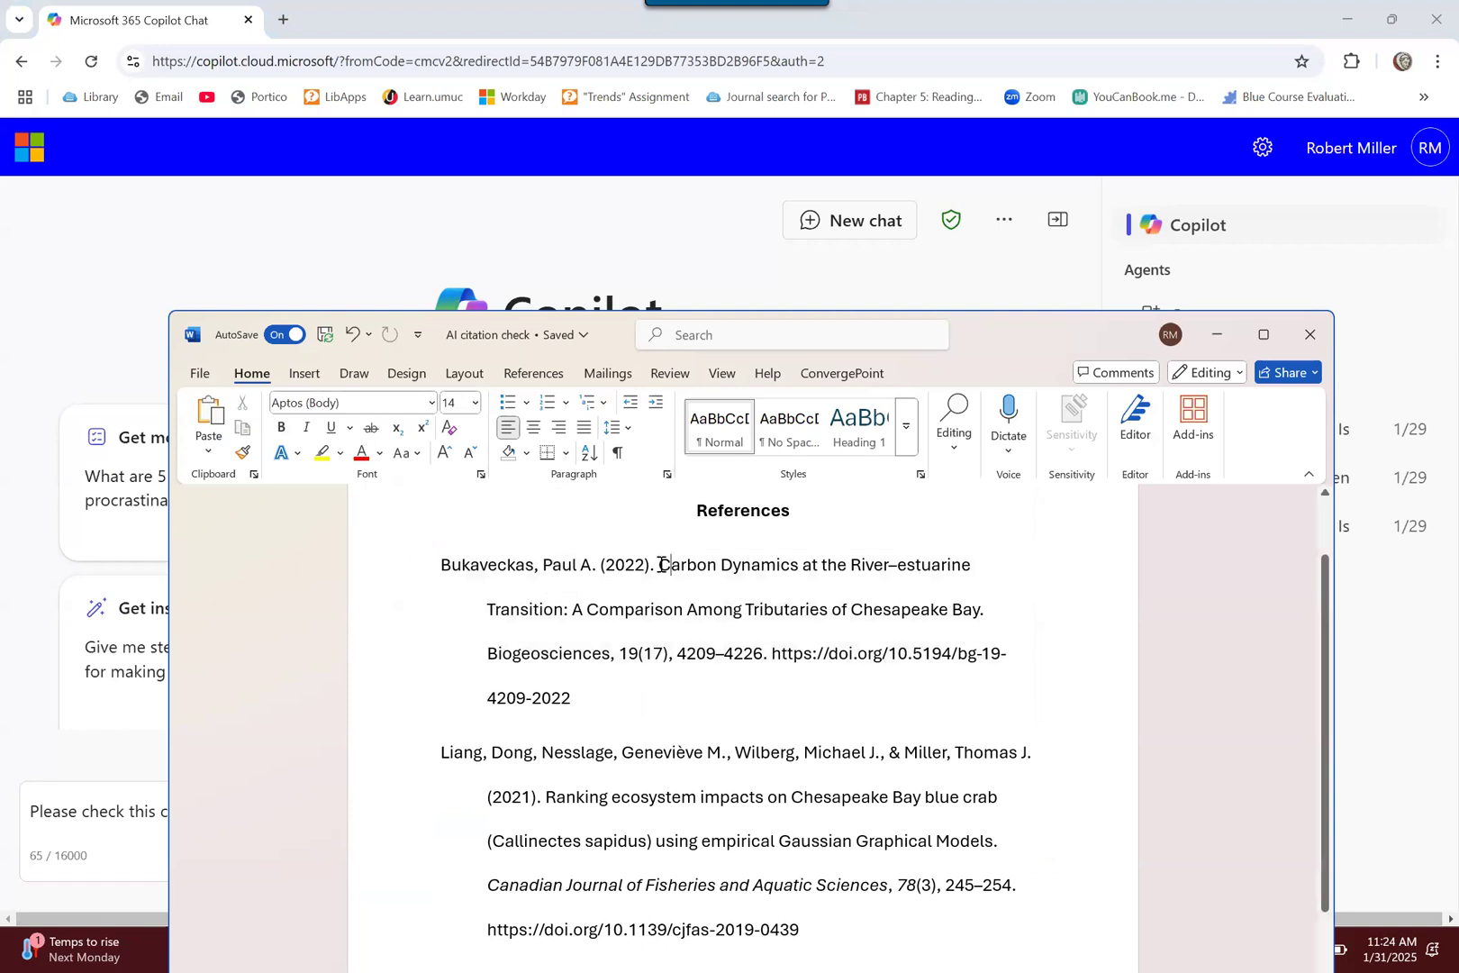
drag(661, 564, 1007, 619)
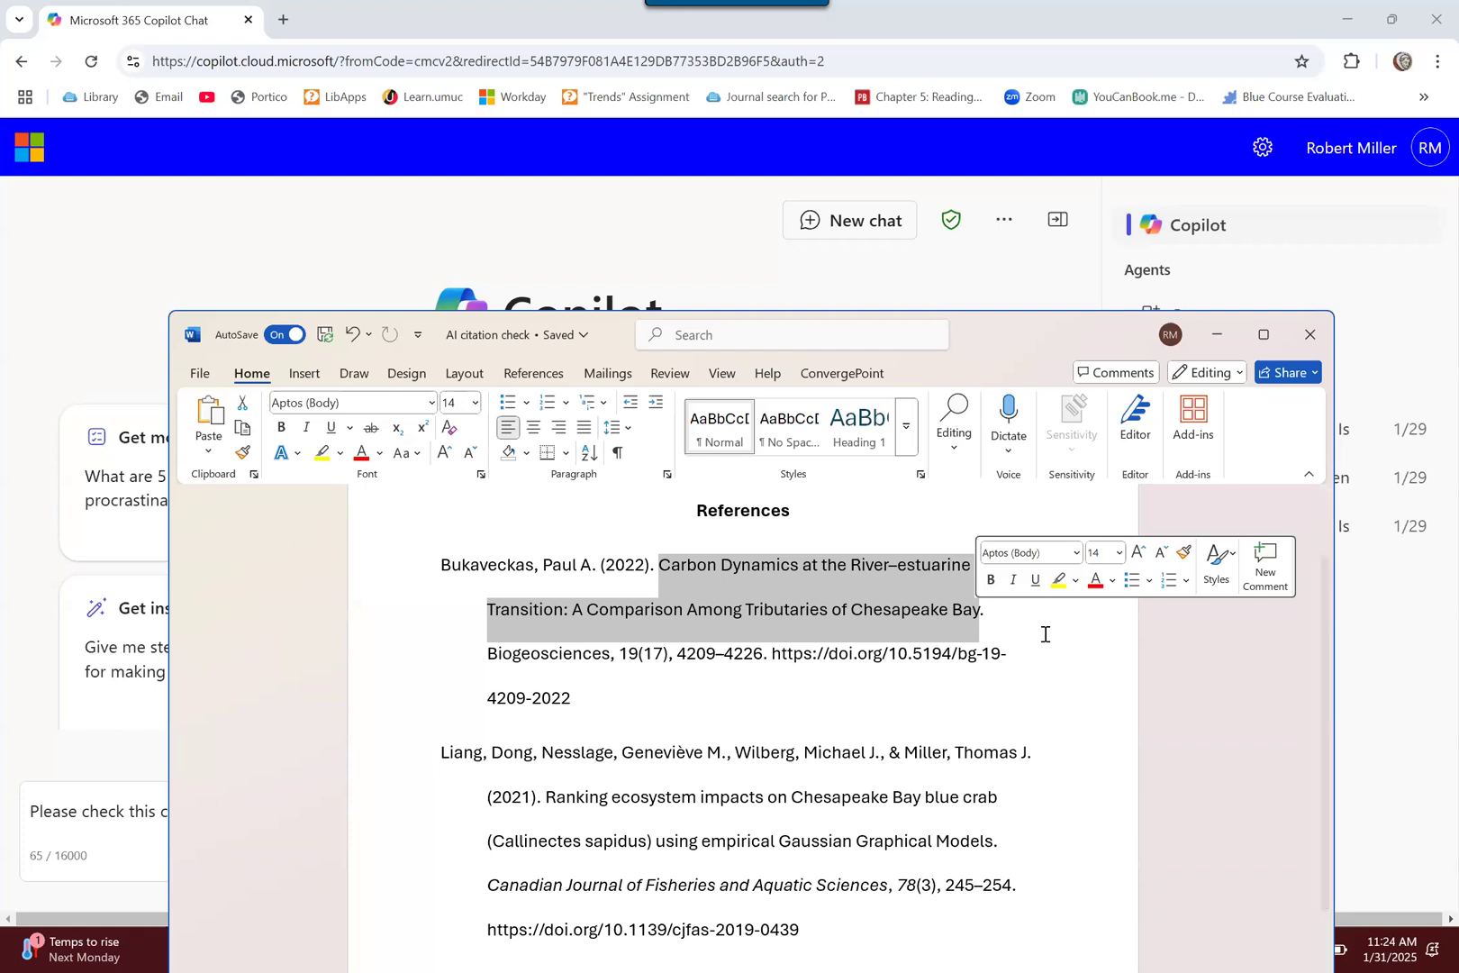
click(1044, 634)
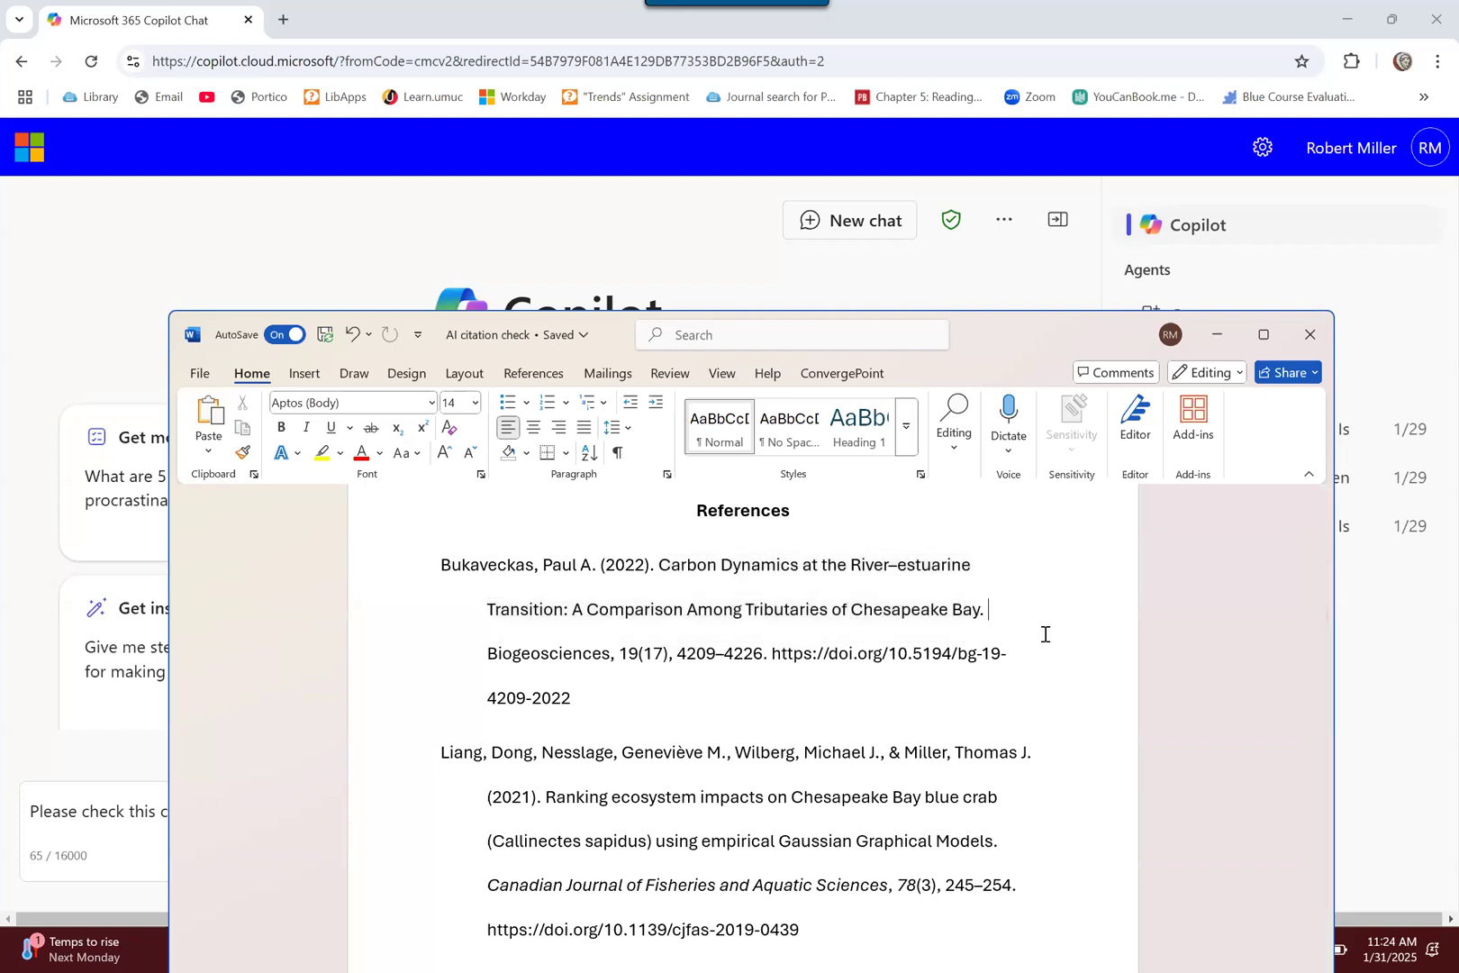
click(487, 653)
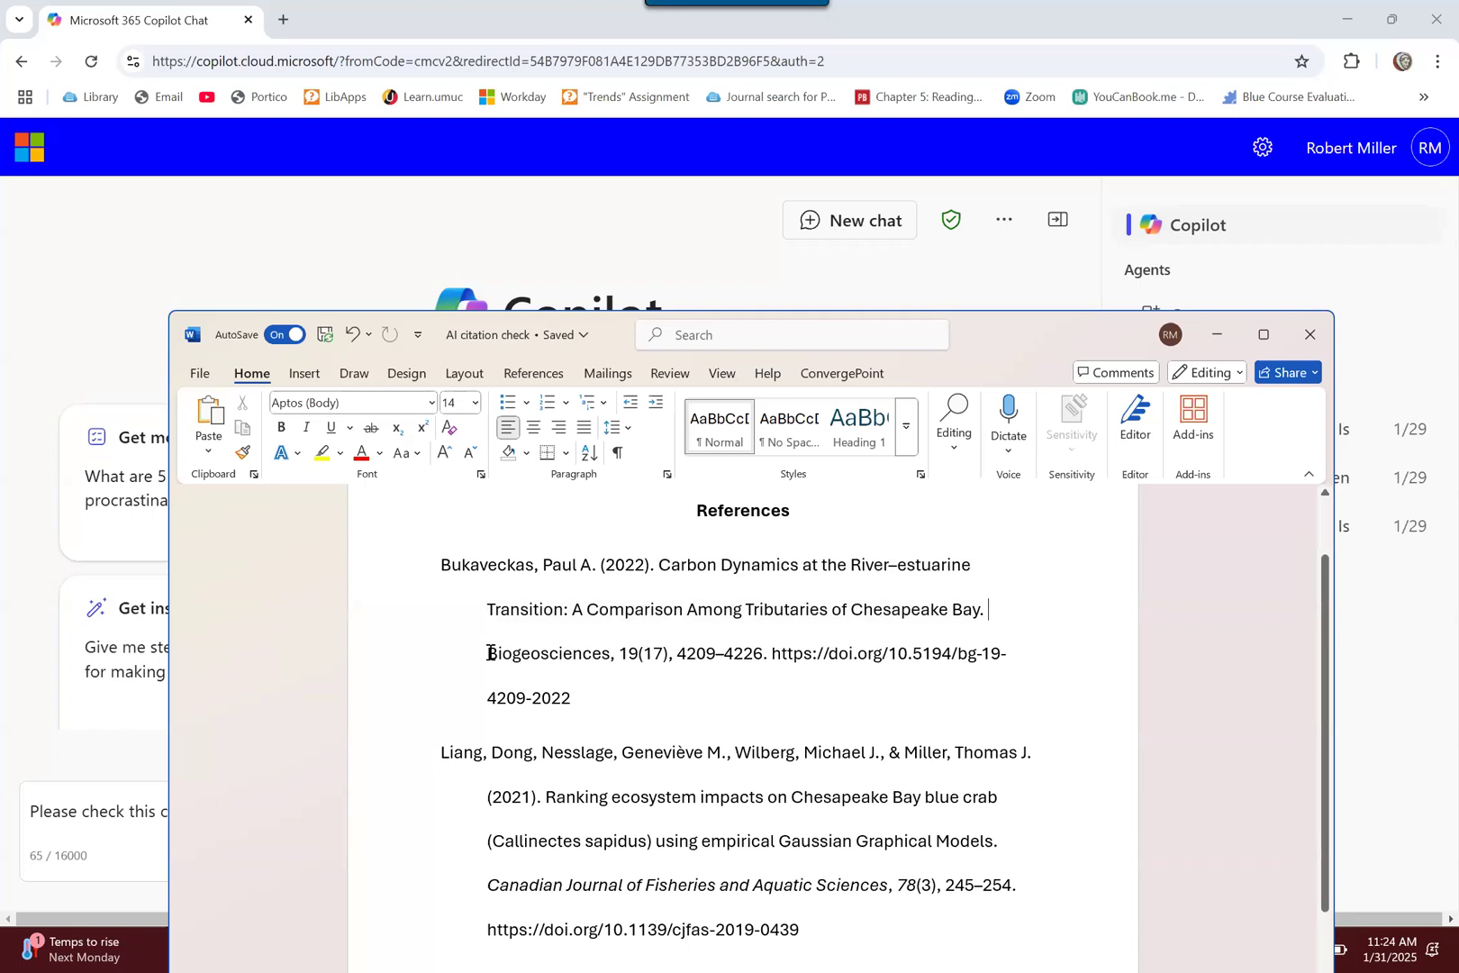
drag(486, 653, 635, 657)
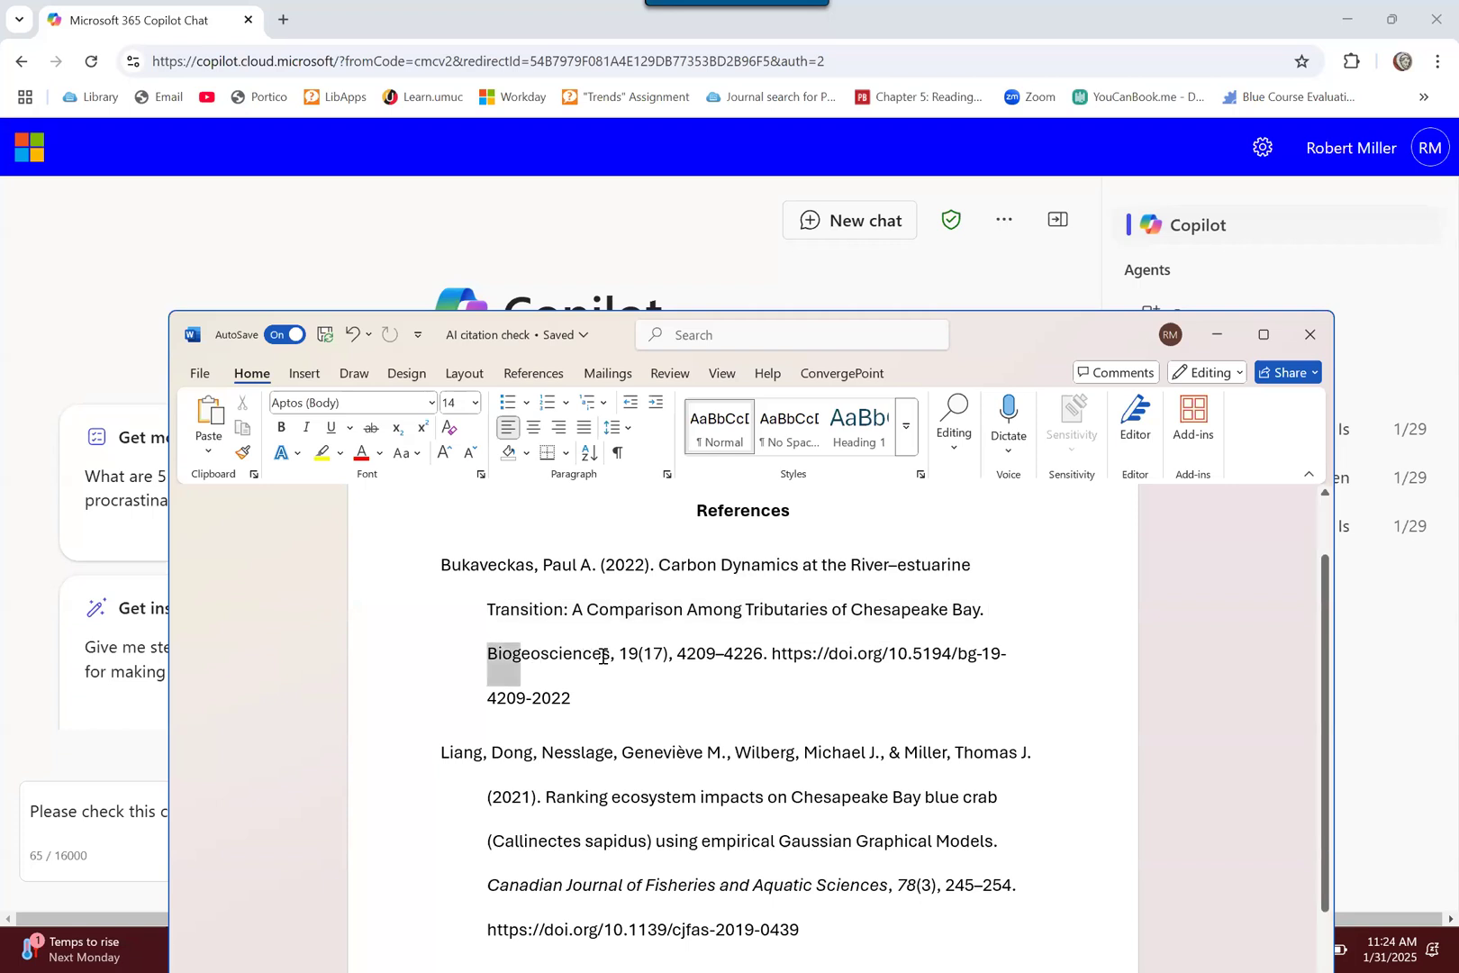
click(665, 676)
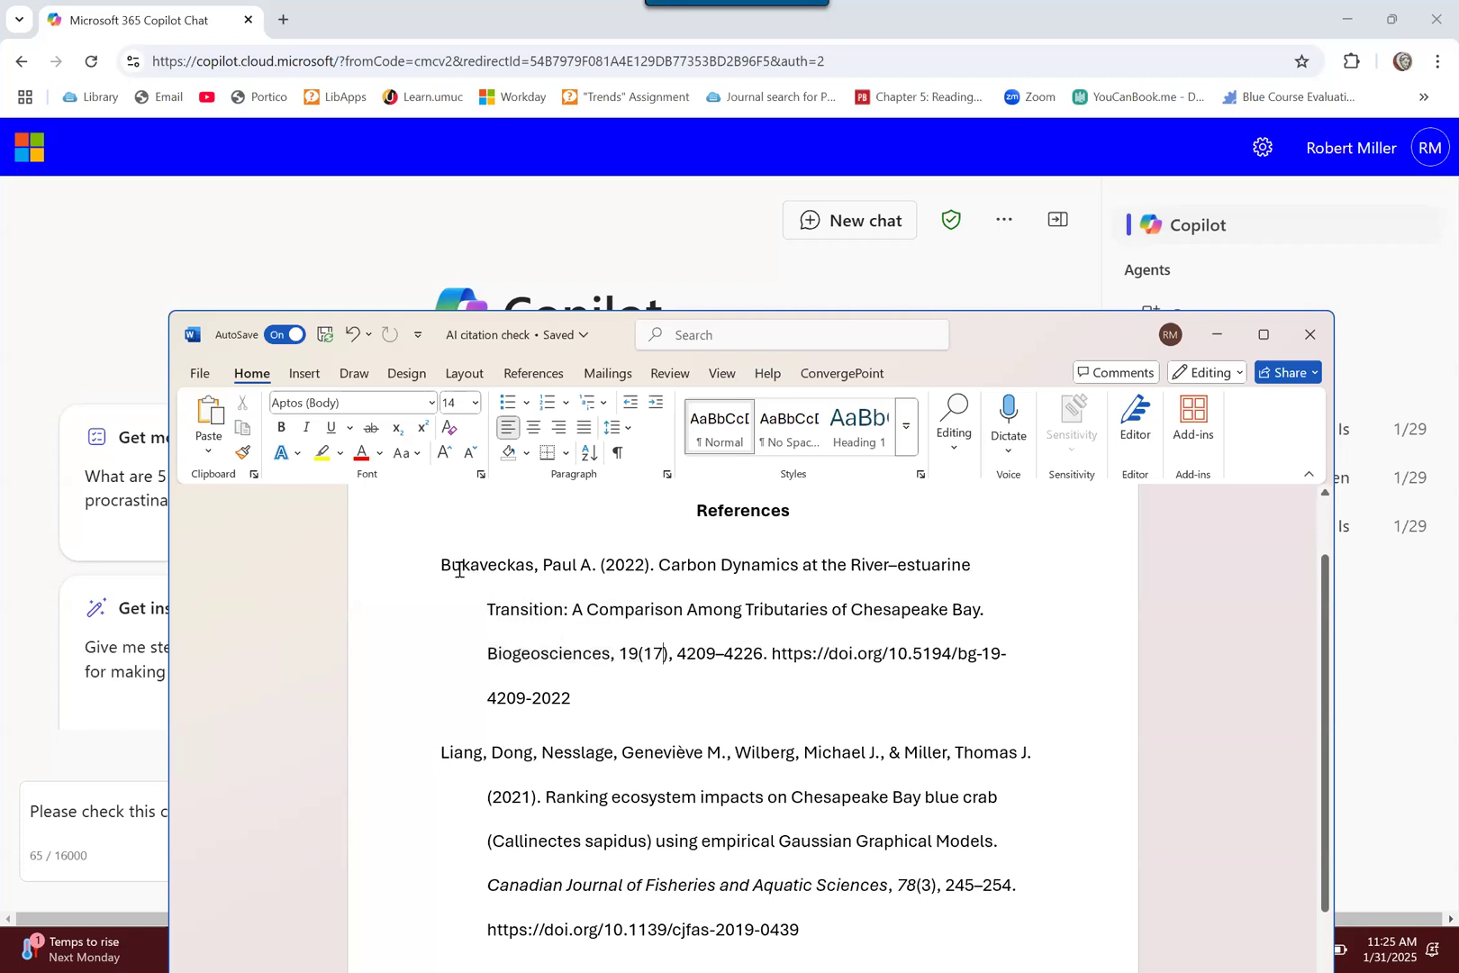
- Copy the entire Bukaveckas (2022) reference entry to the clipboard
drag(441, 563, 558, 698)
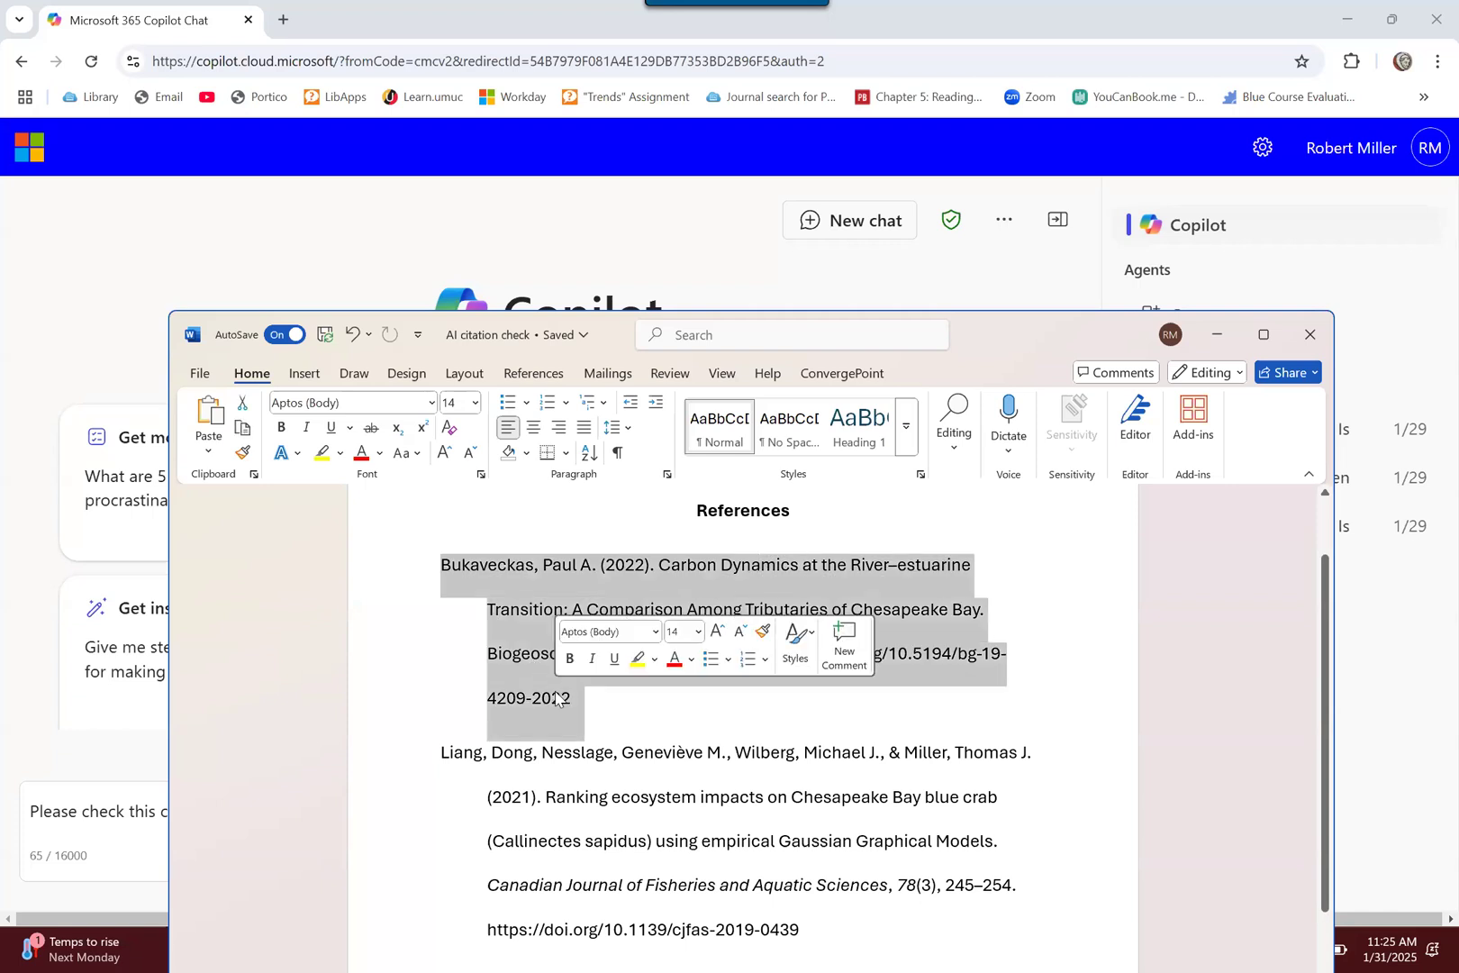
key(ctrl+c)
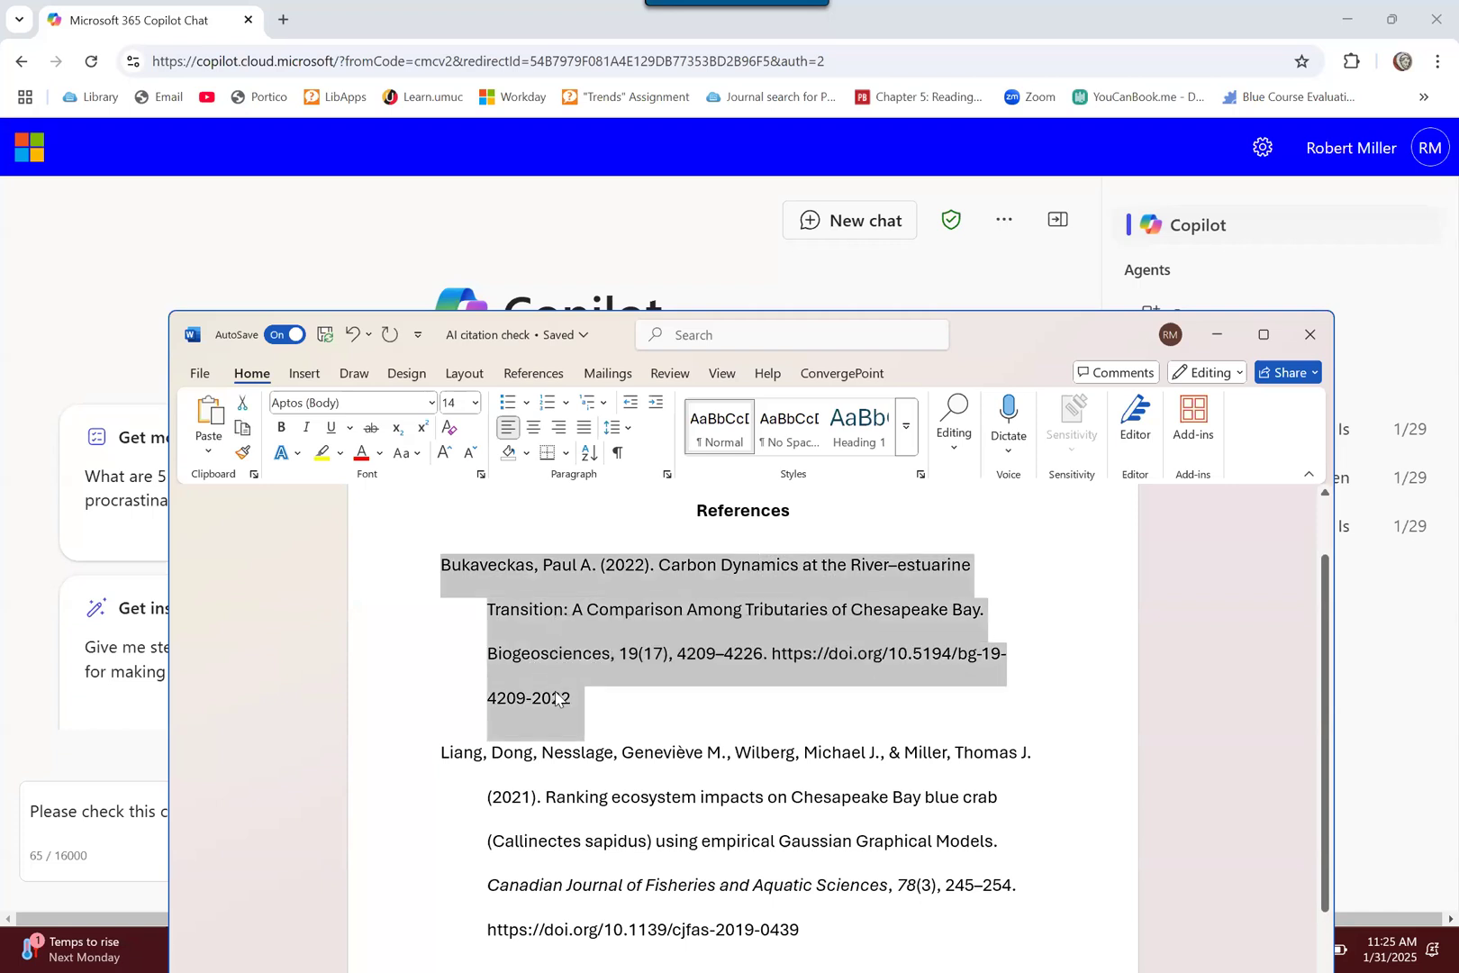
- Paste the Bukaveckas reference after the question and send it to Copilot for an APA check
click(134, 810)
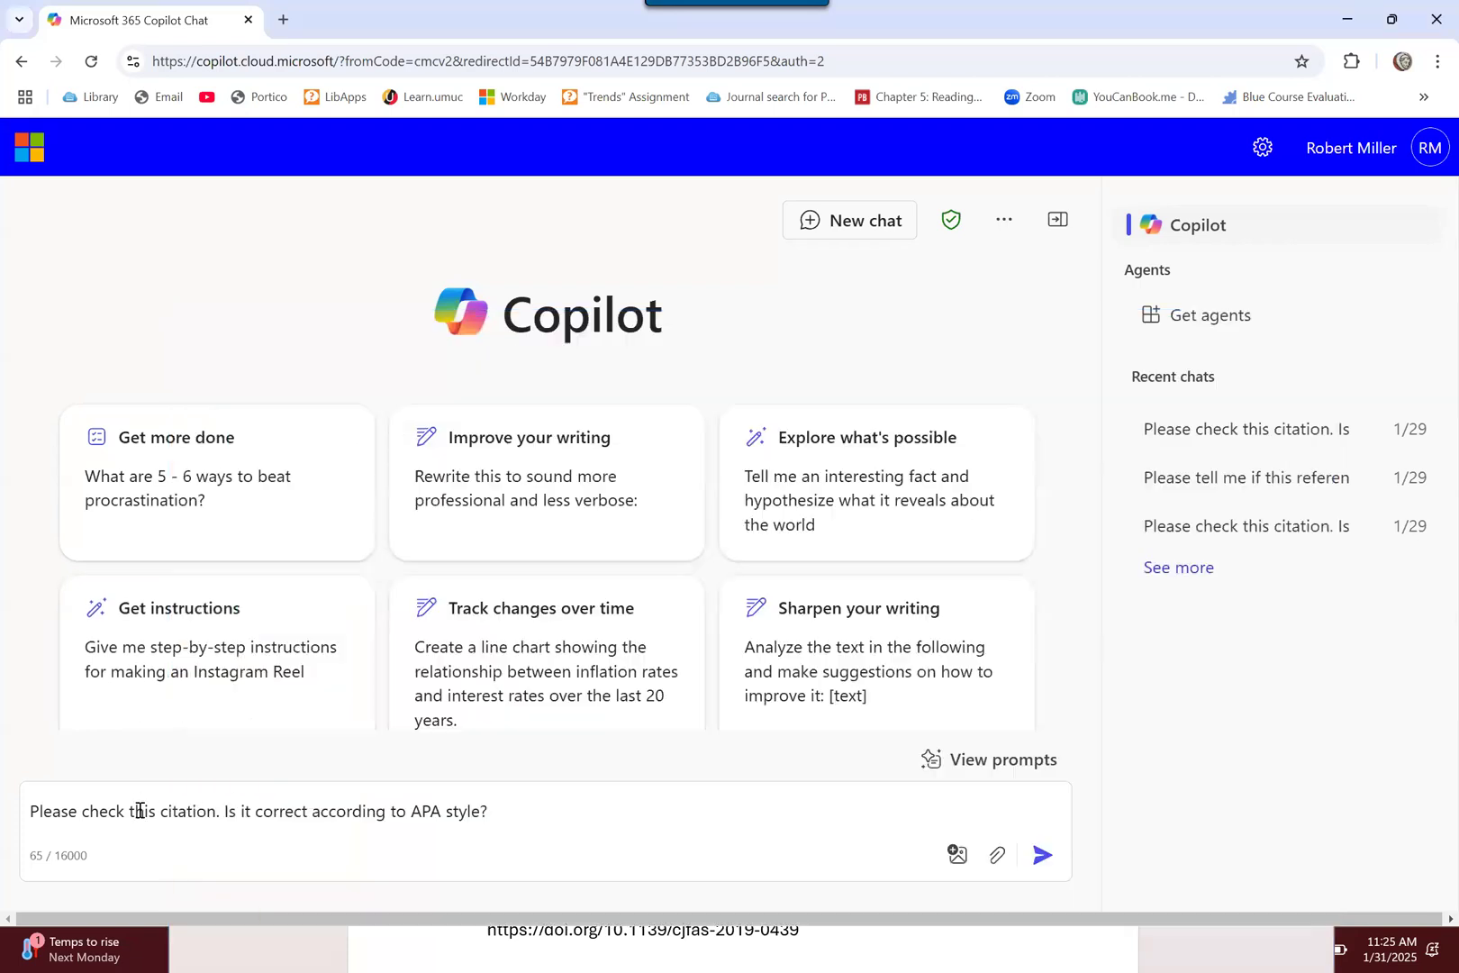
click(491, 810)
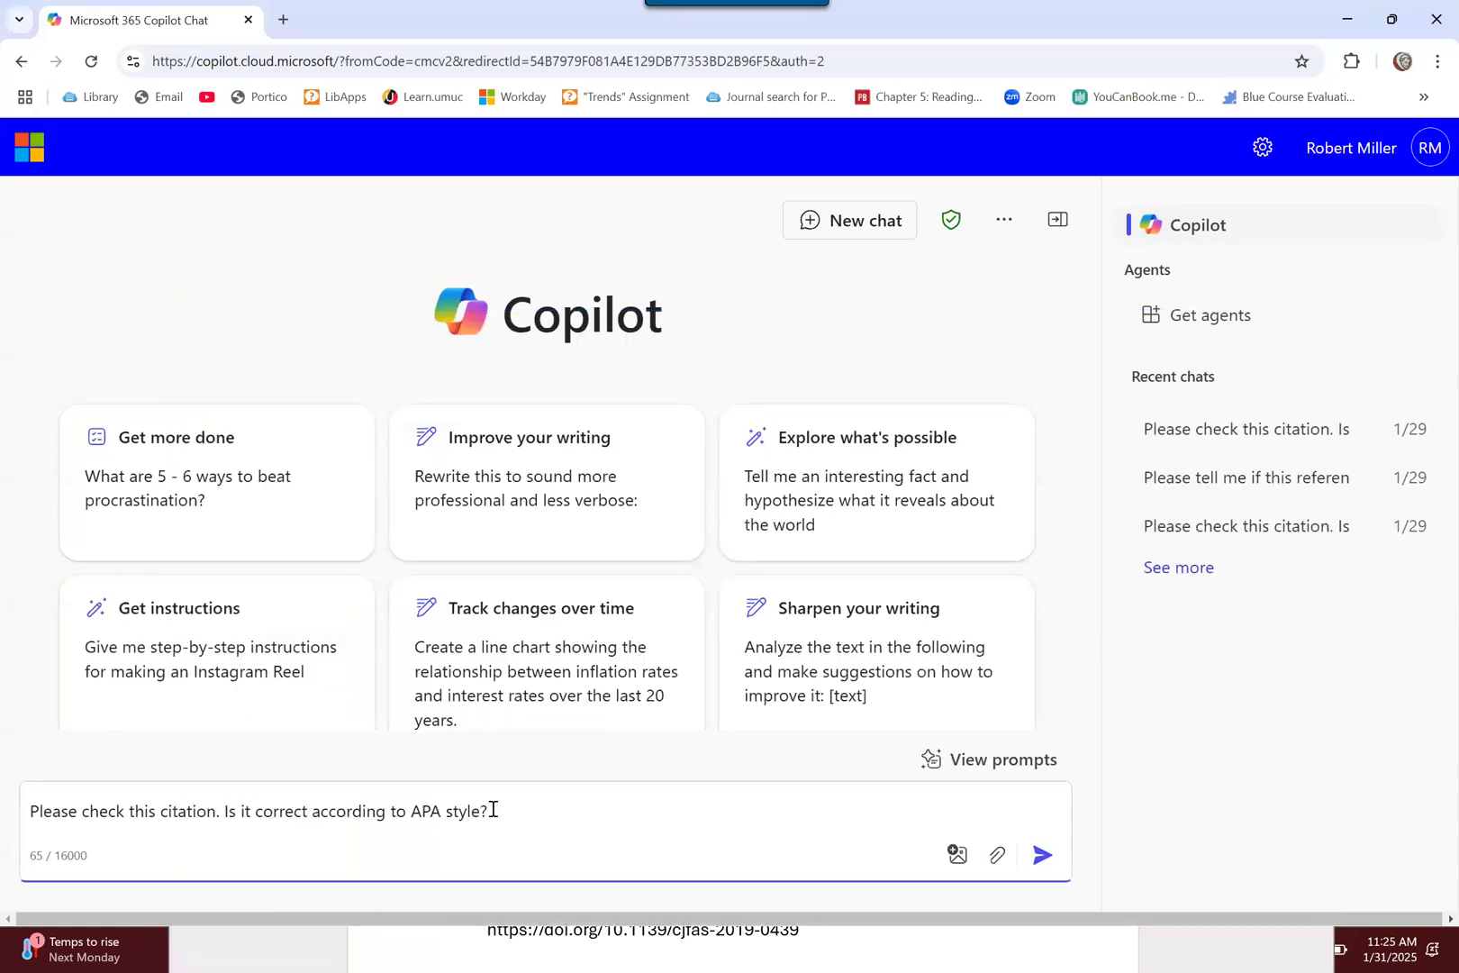
key(ctrl+v)
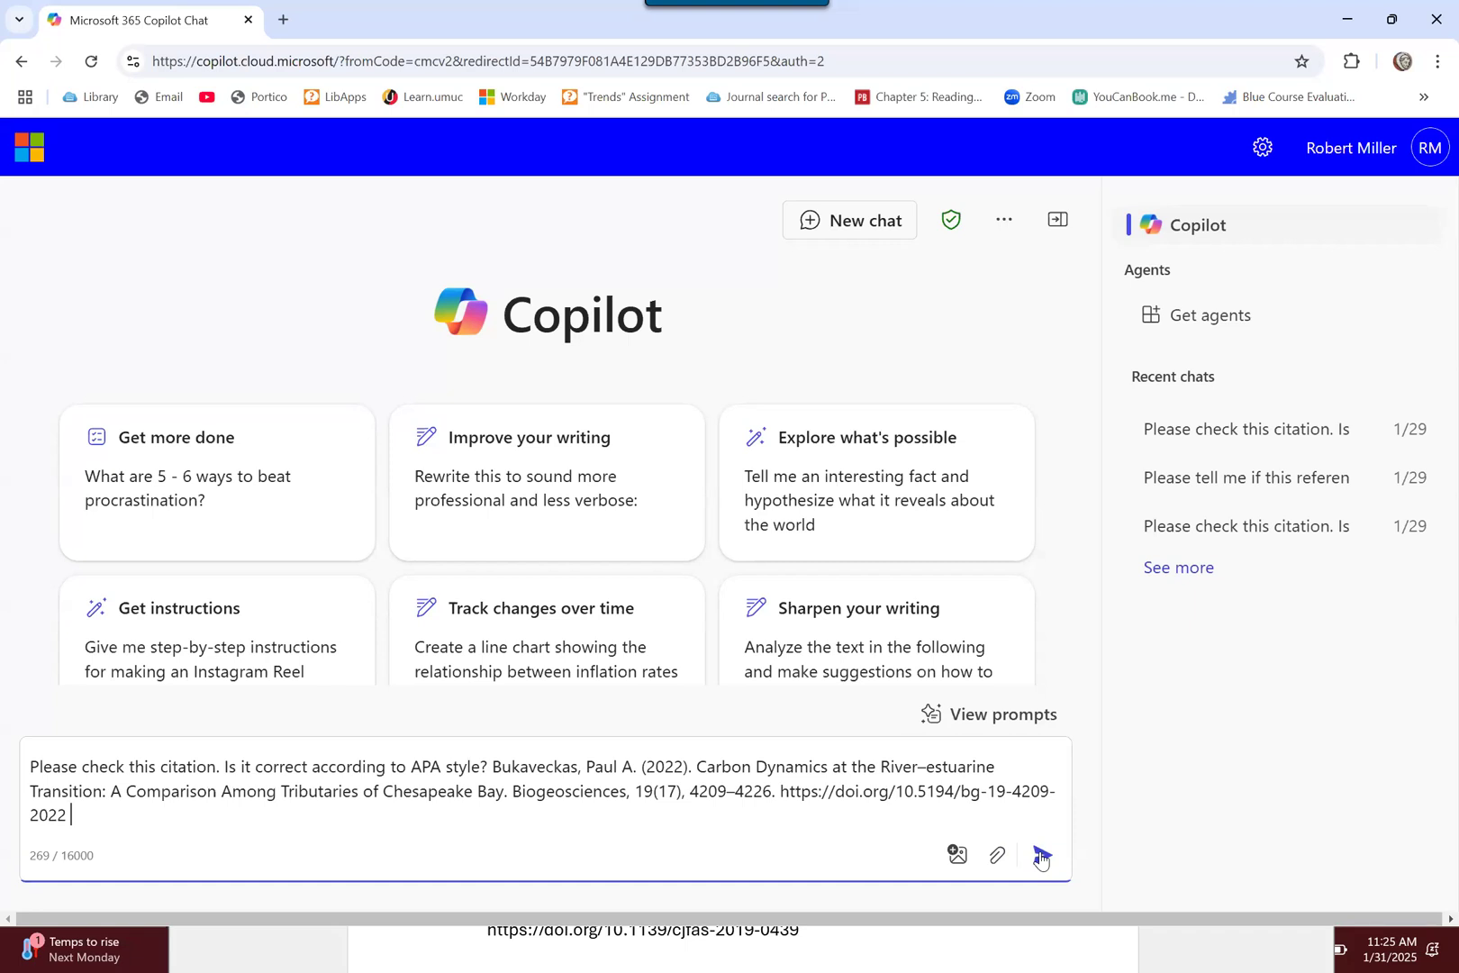
click(1039, 859)
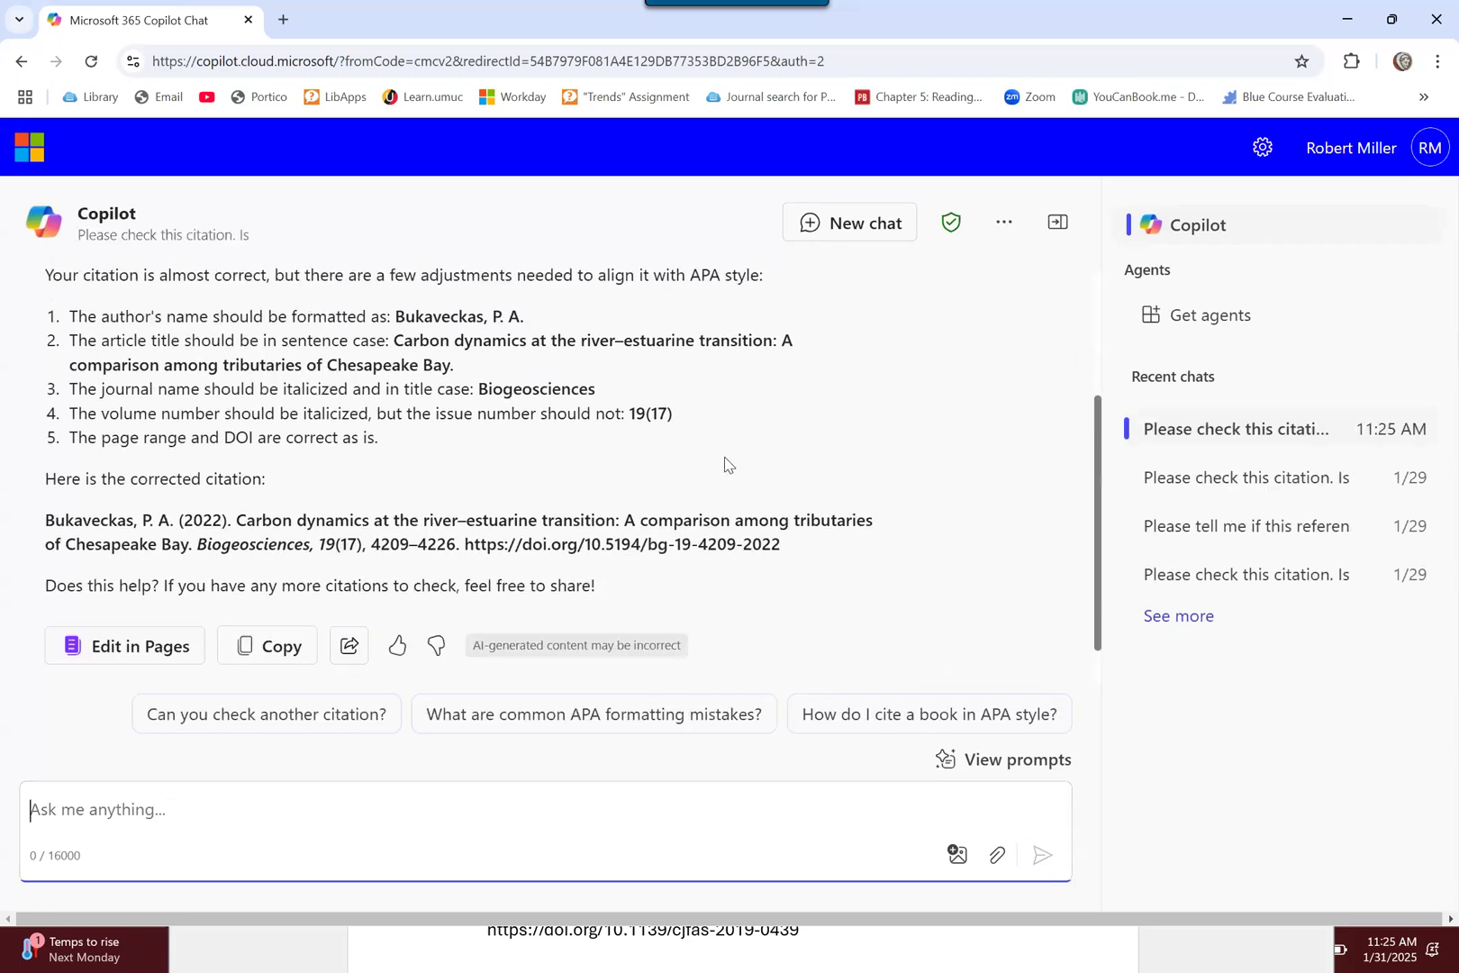
scroll(725, 464, up, 3)
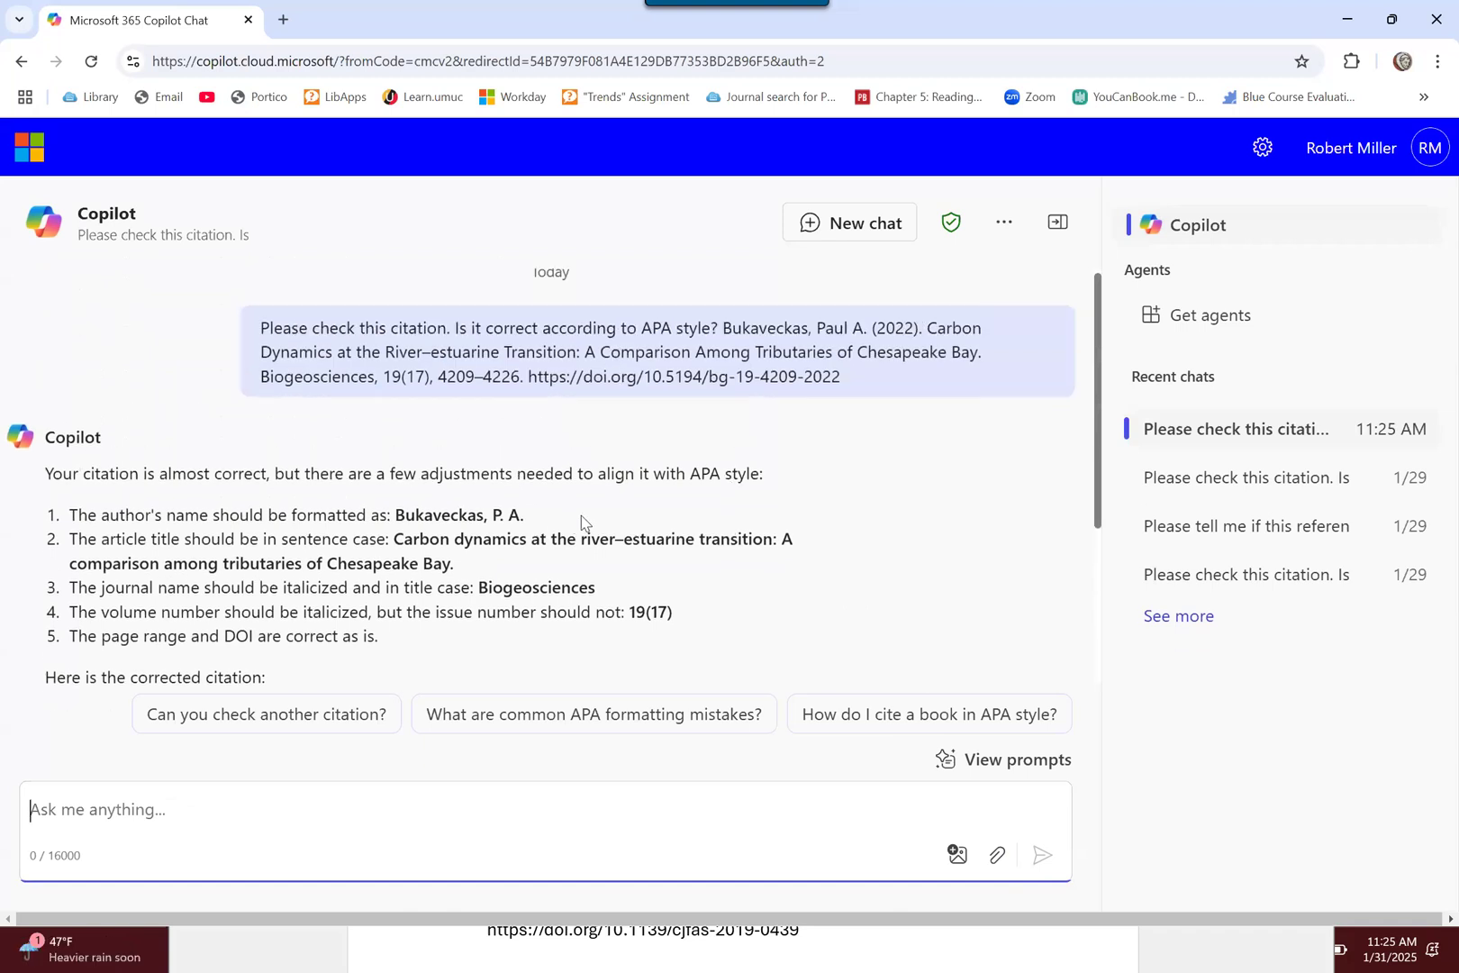
scroll(581, 517, down, 2)
scroll(581, 517, down, 2)
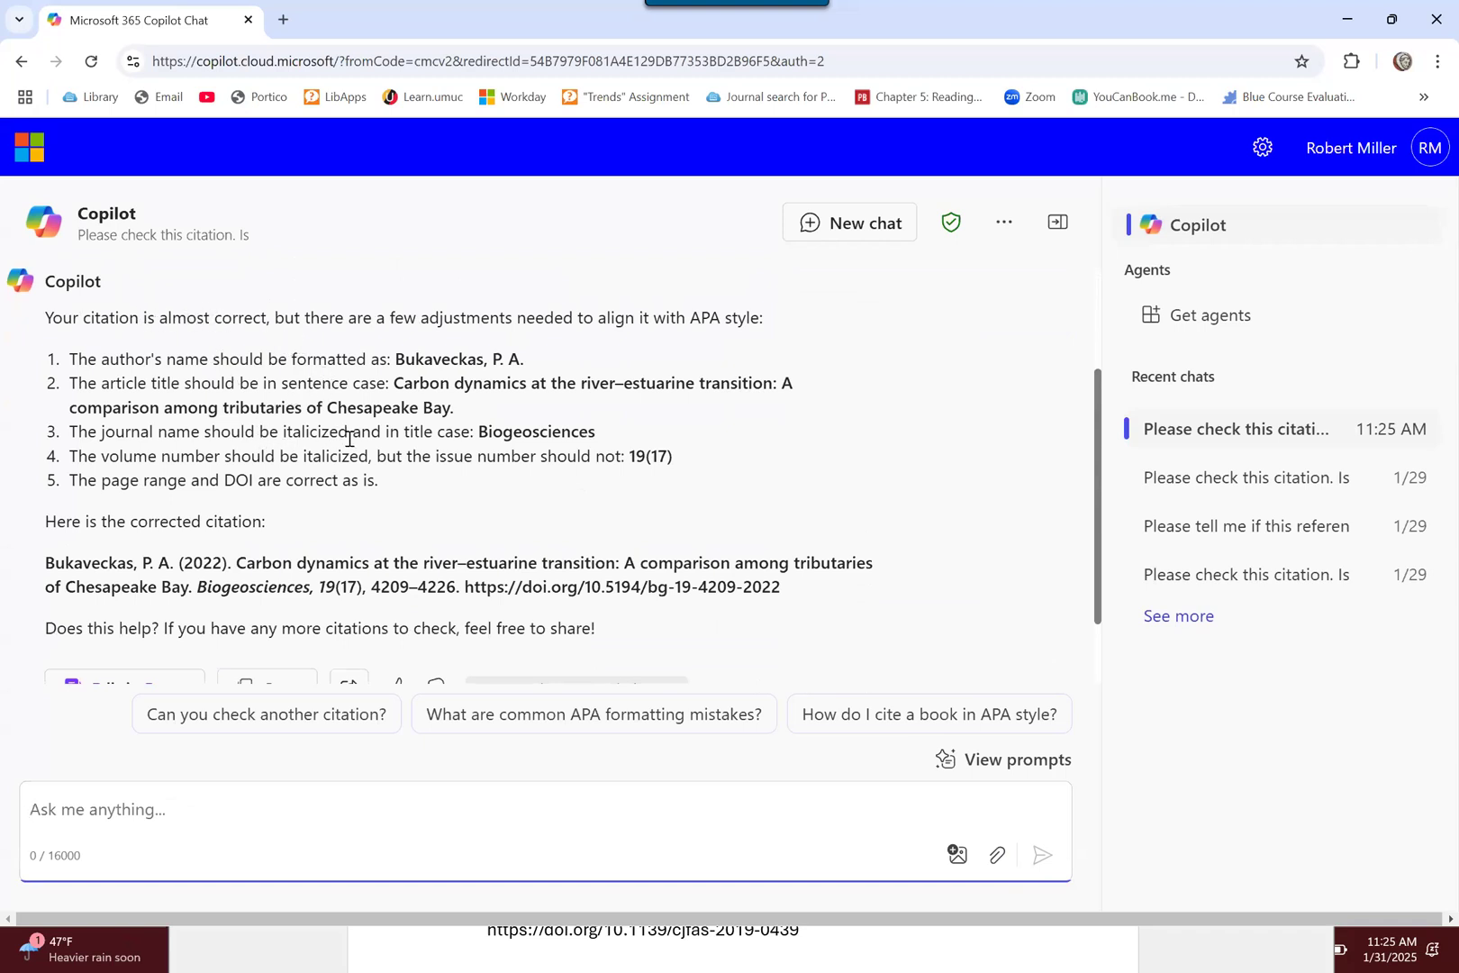
scroll(349, 438, down, 1)
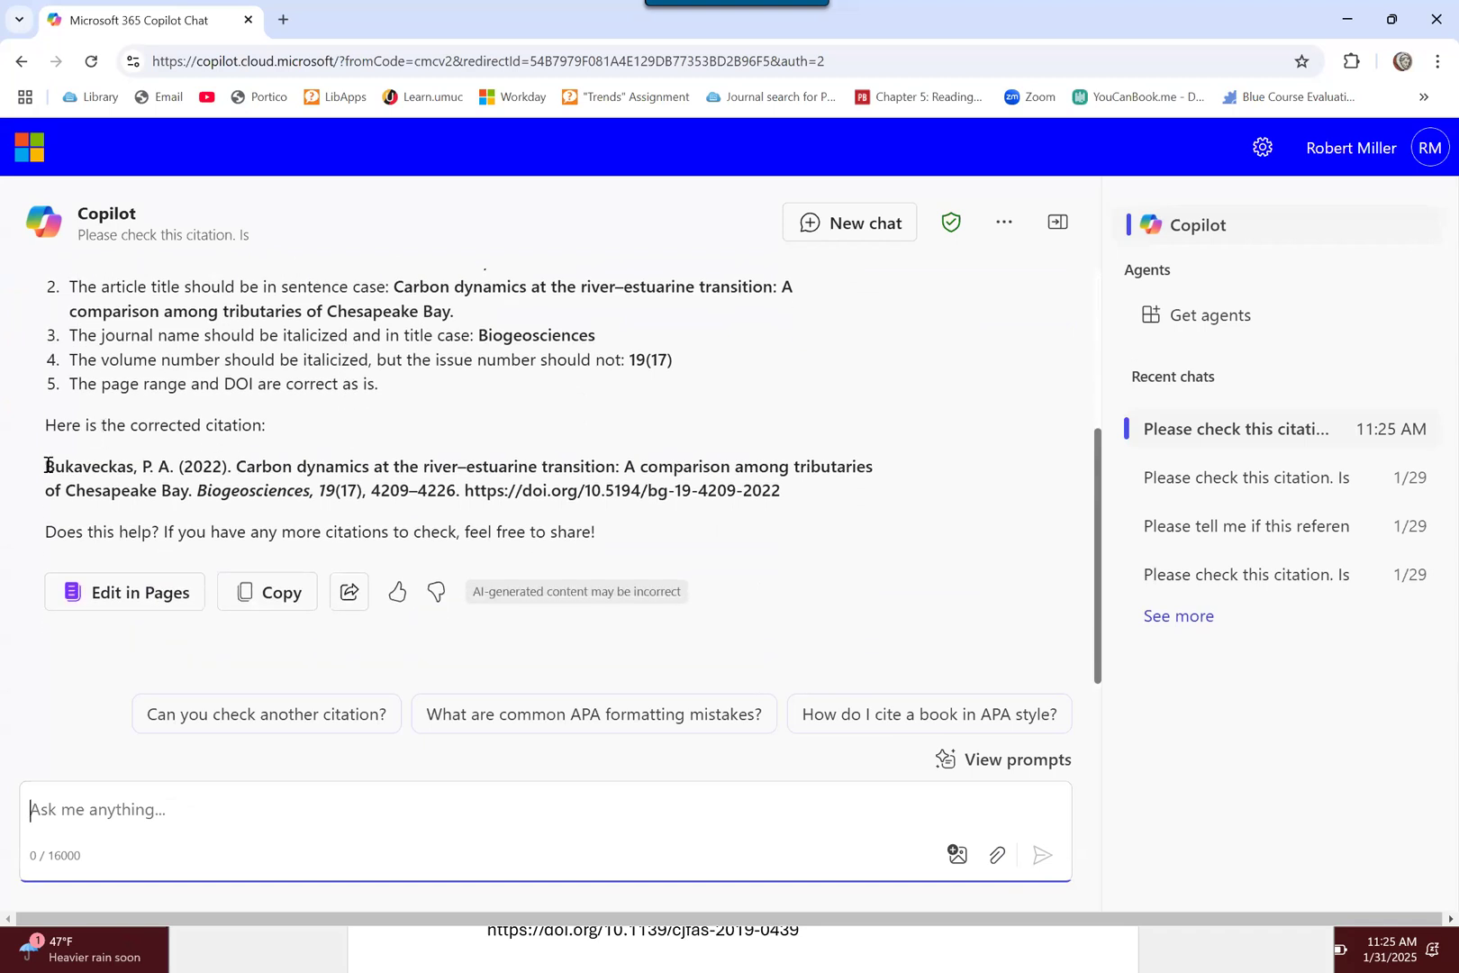
drag(47, 464, 790, 504)
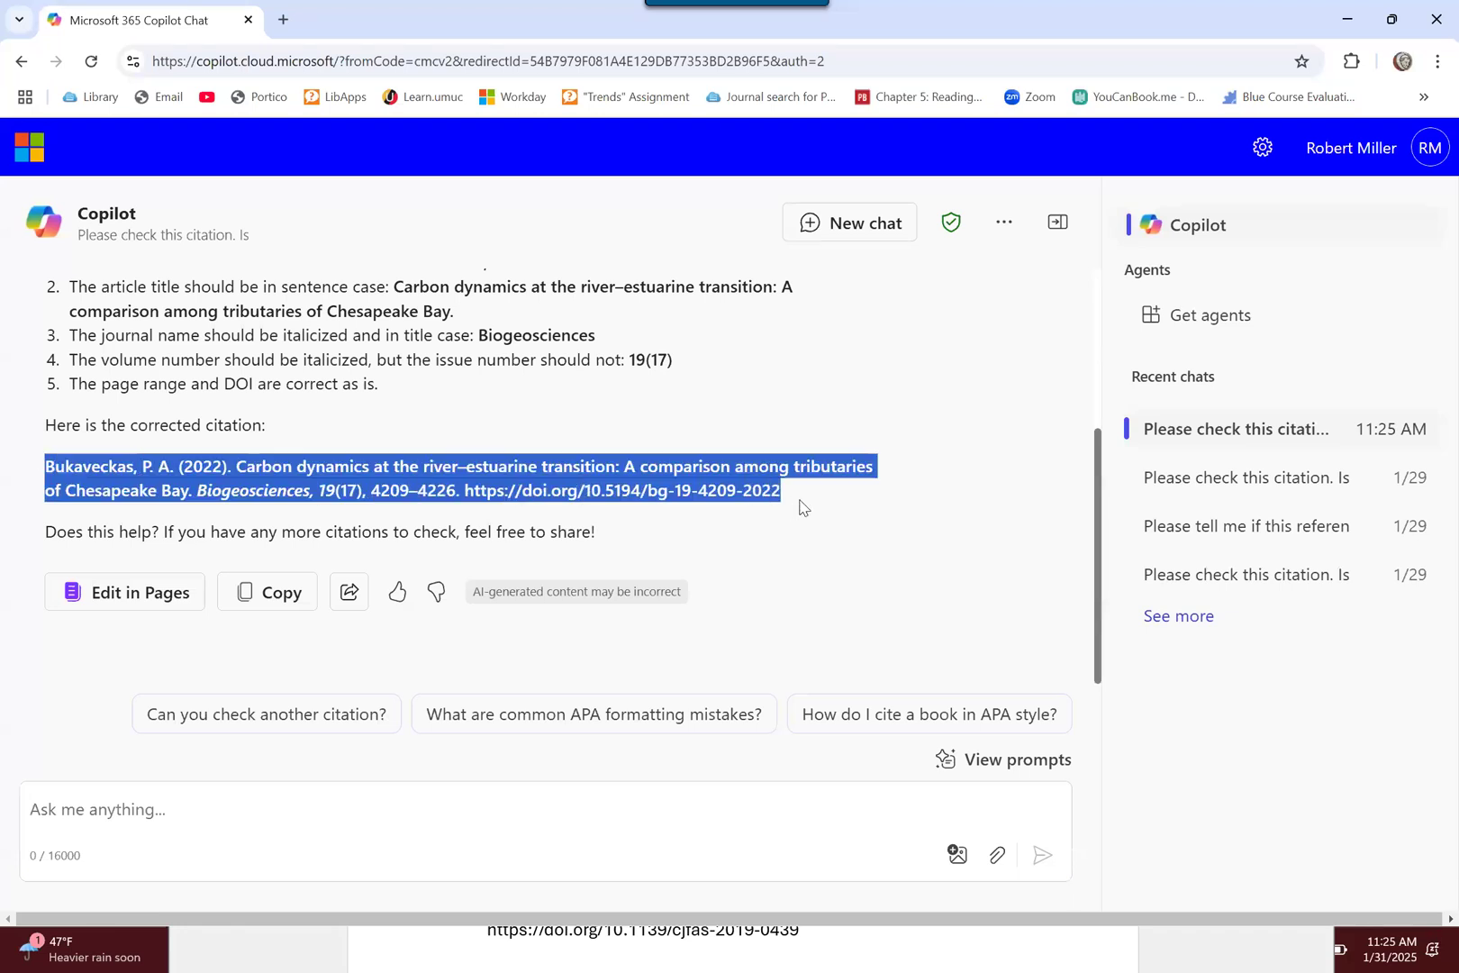
click(808, 508)
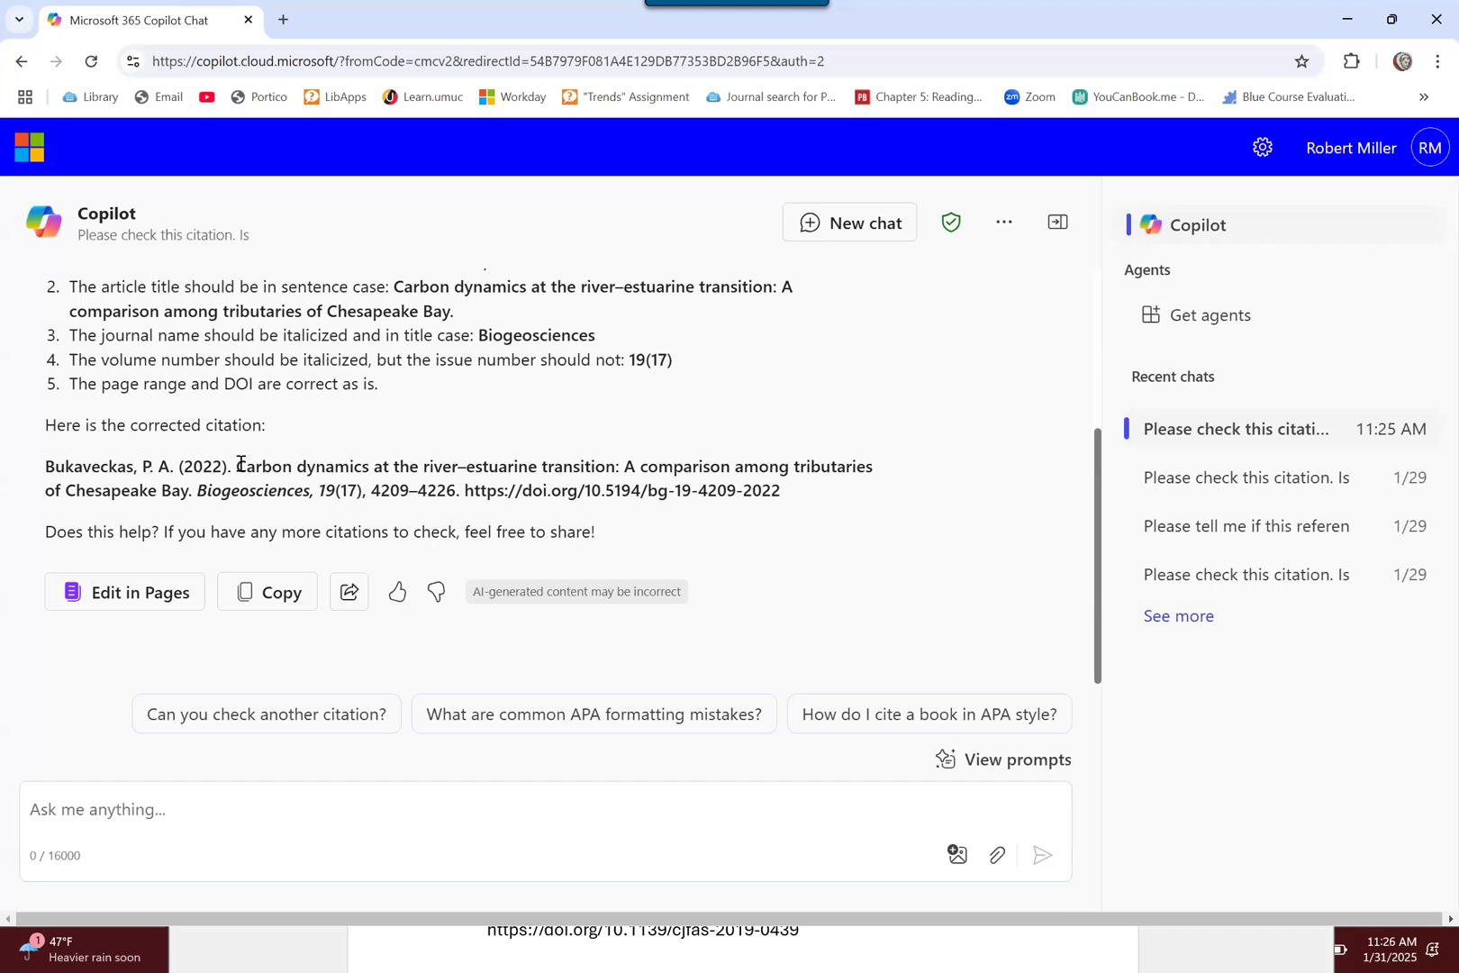
drag(240, 466, 190, 487)
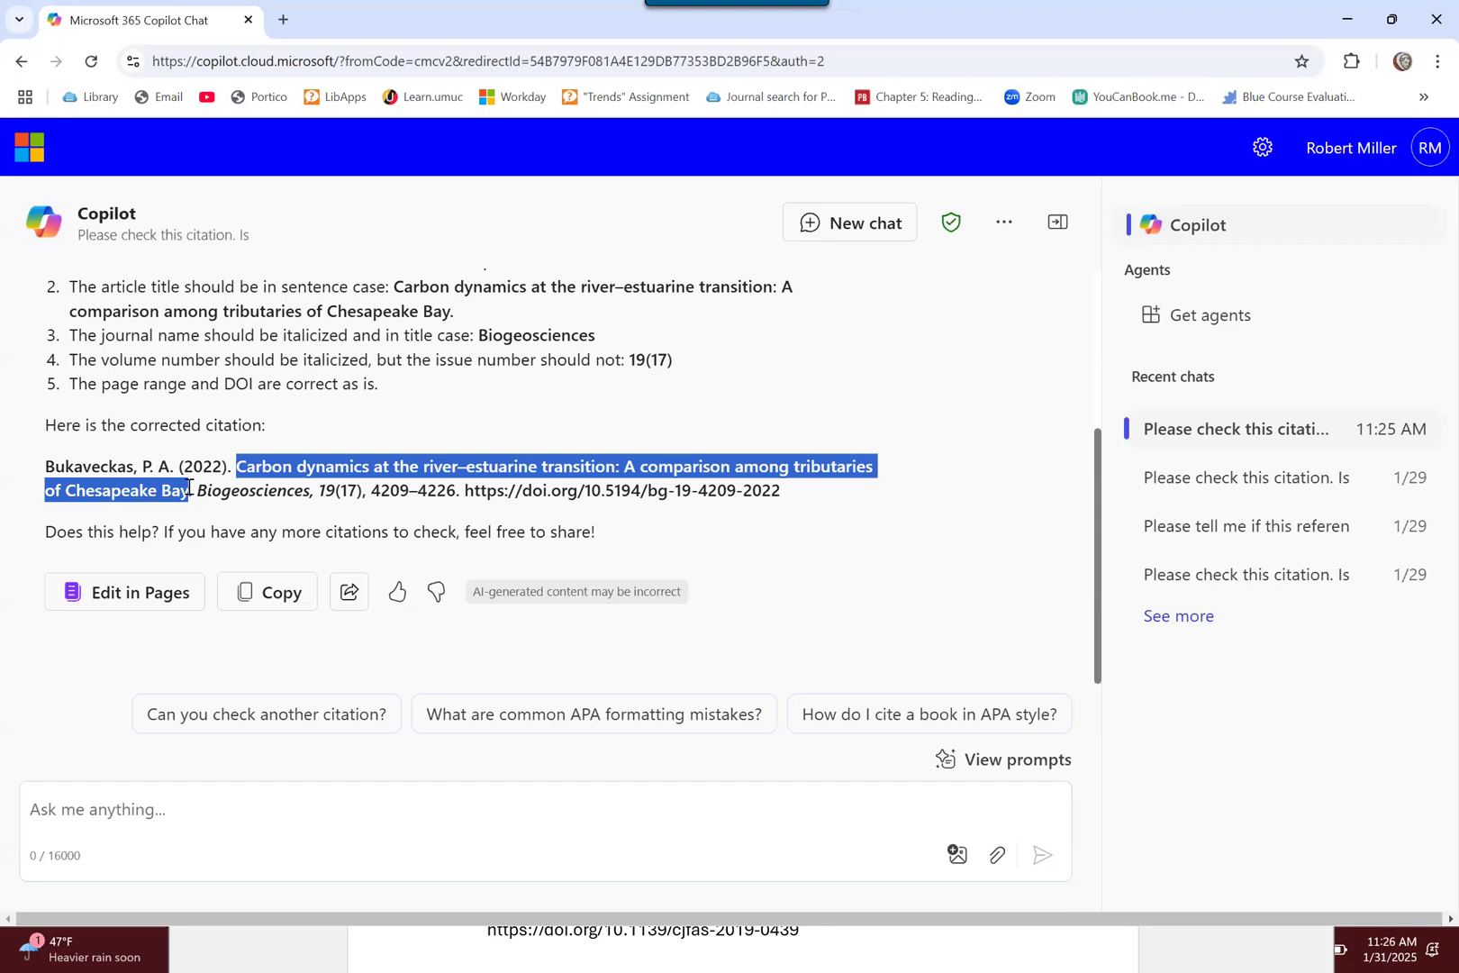
click(414, 432)
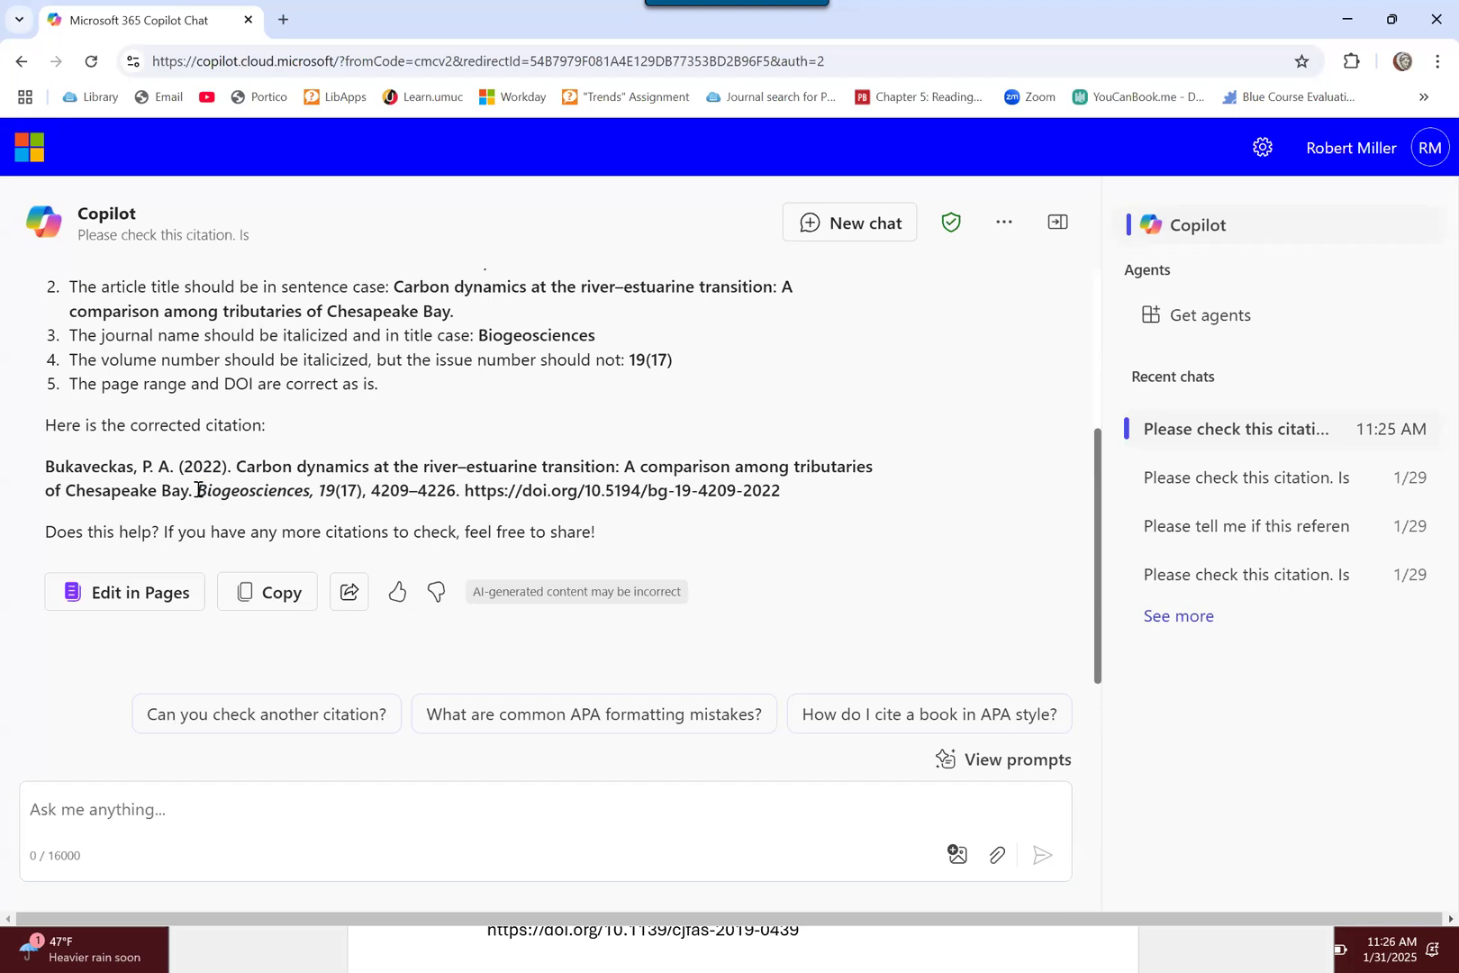
drag(196, 490, 334, 490)
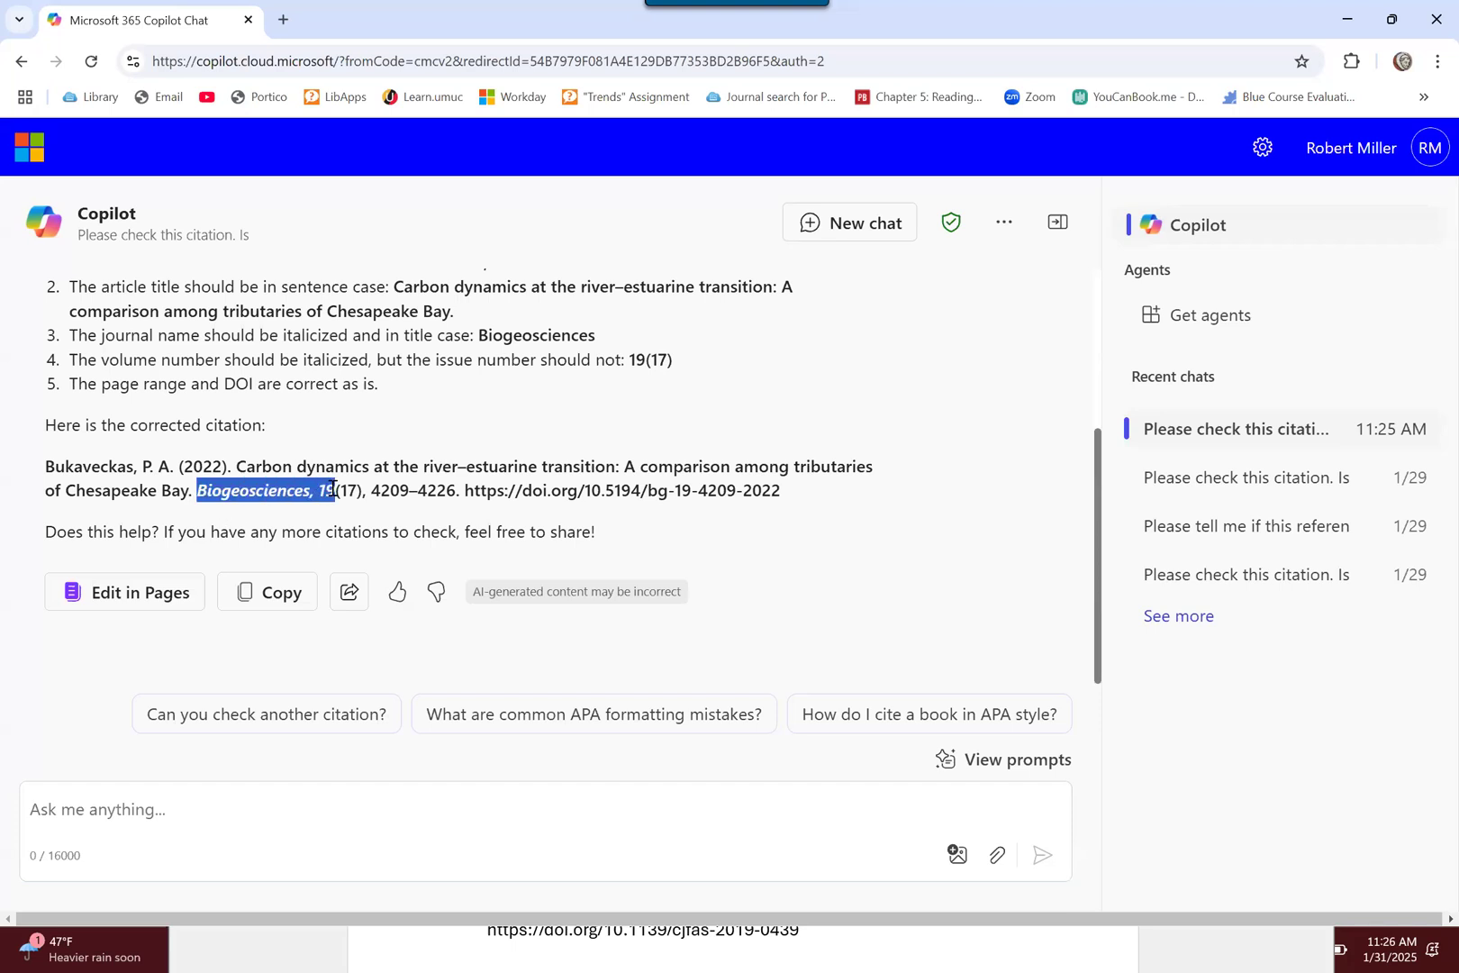
click(839, 528)
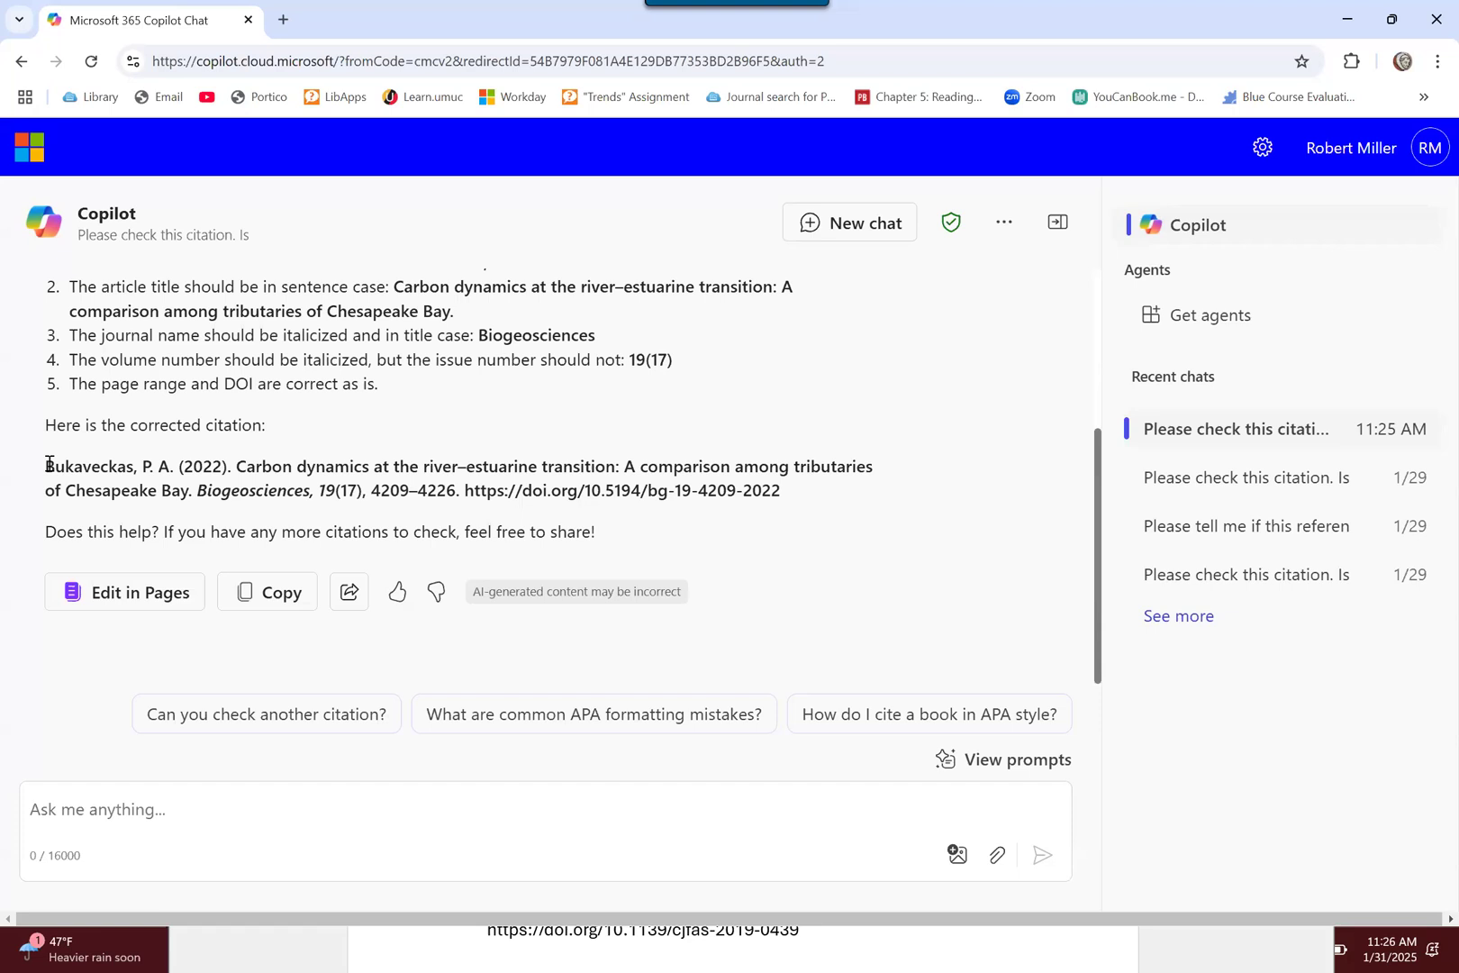
drag(46, 465, 809, 496)
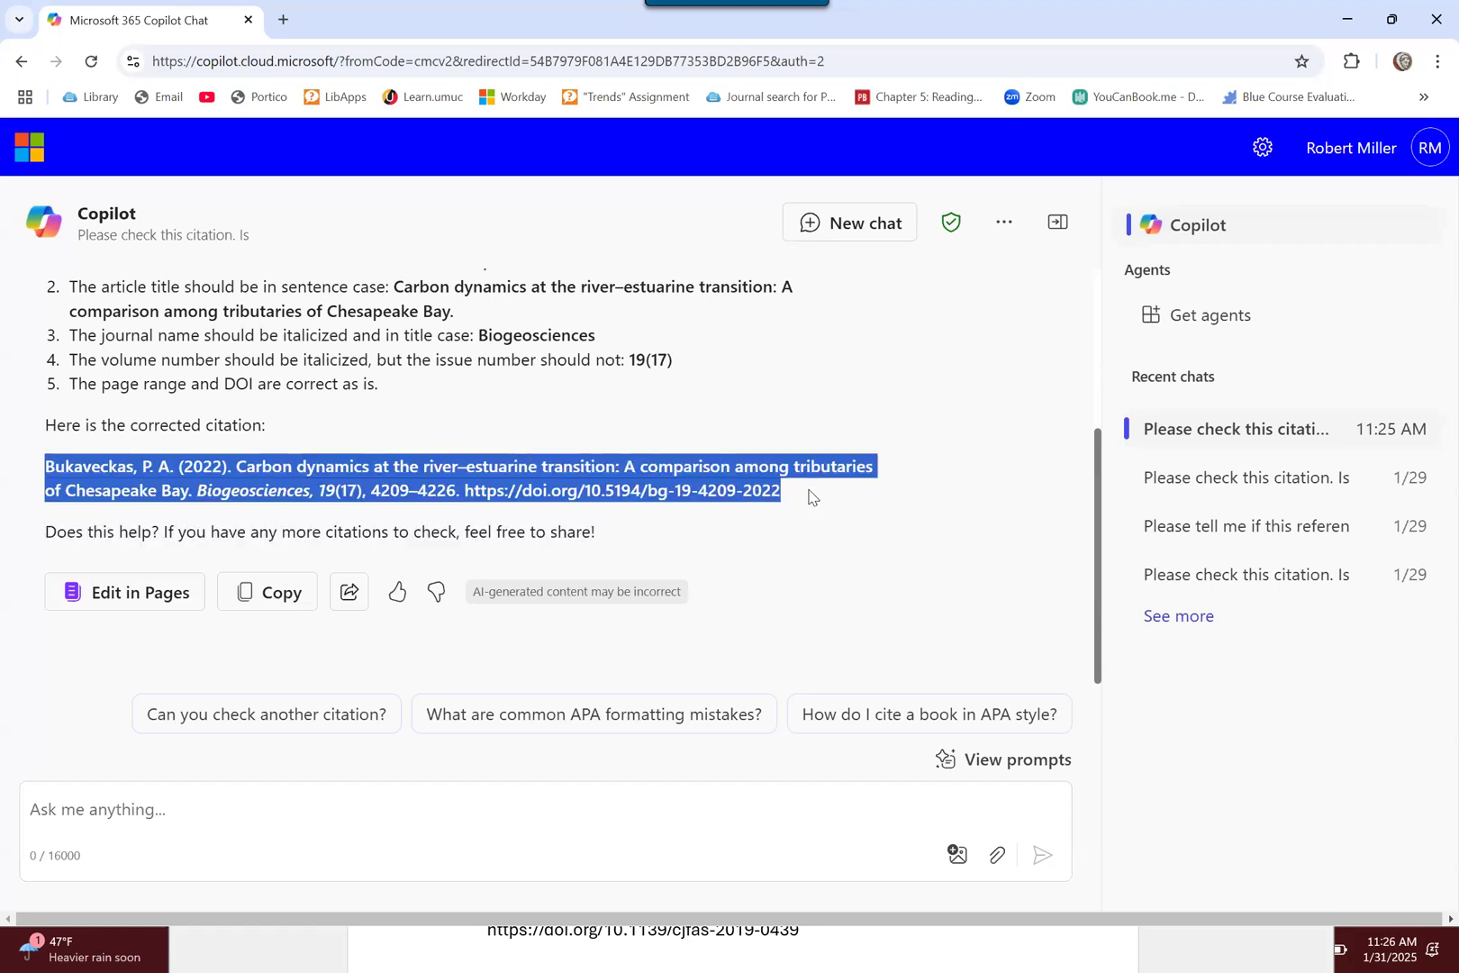
click(810, 495)
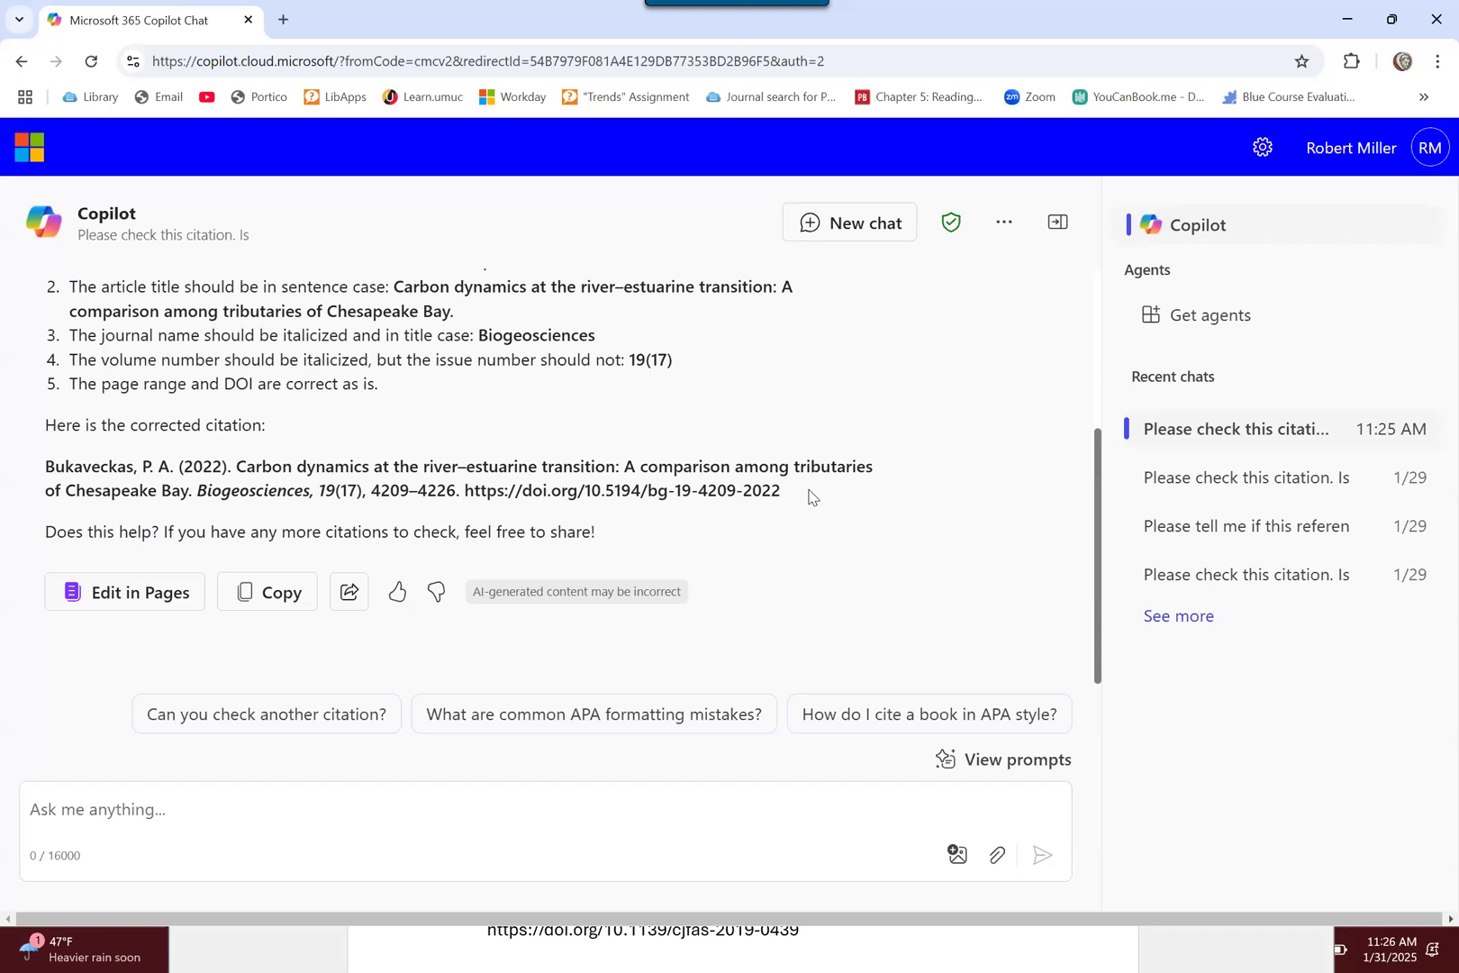
- Ask Copilot for an in-text citation for that reference and send the request
click(72, 807)
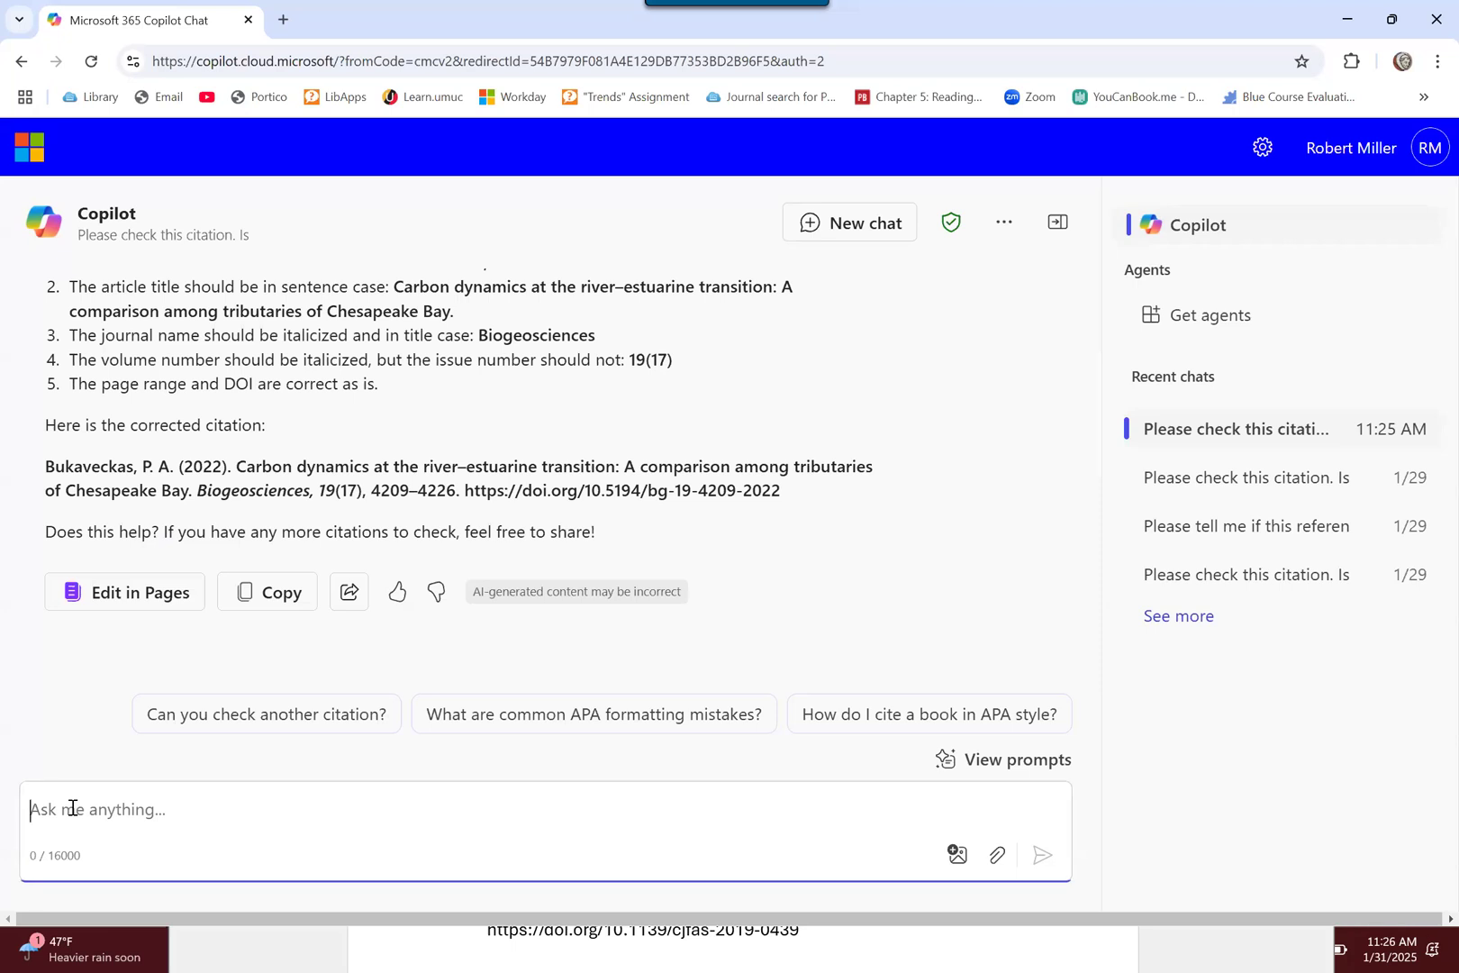
text(Please sug)
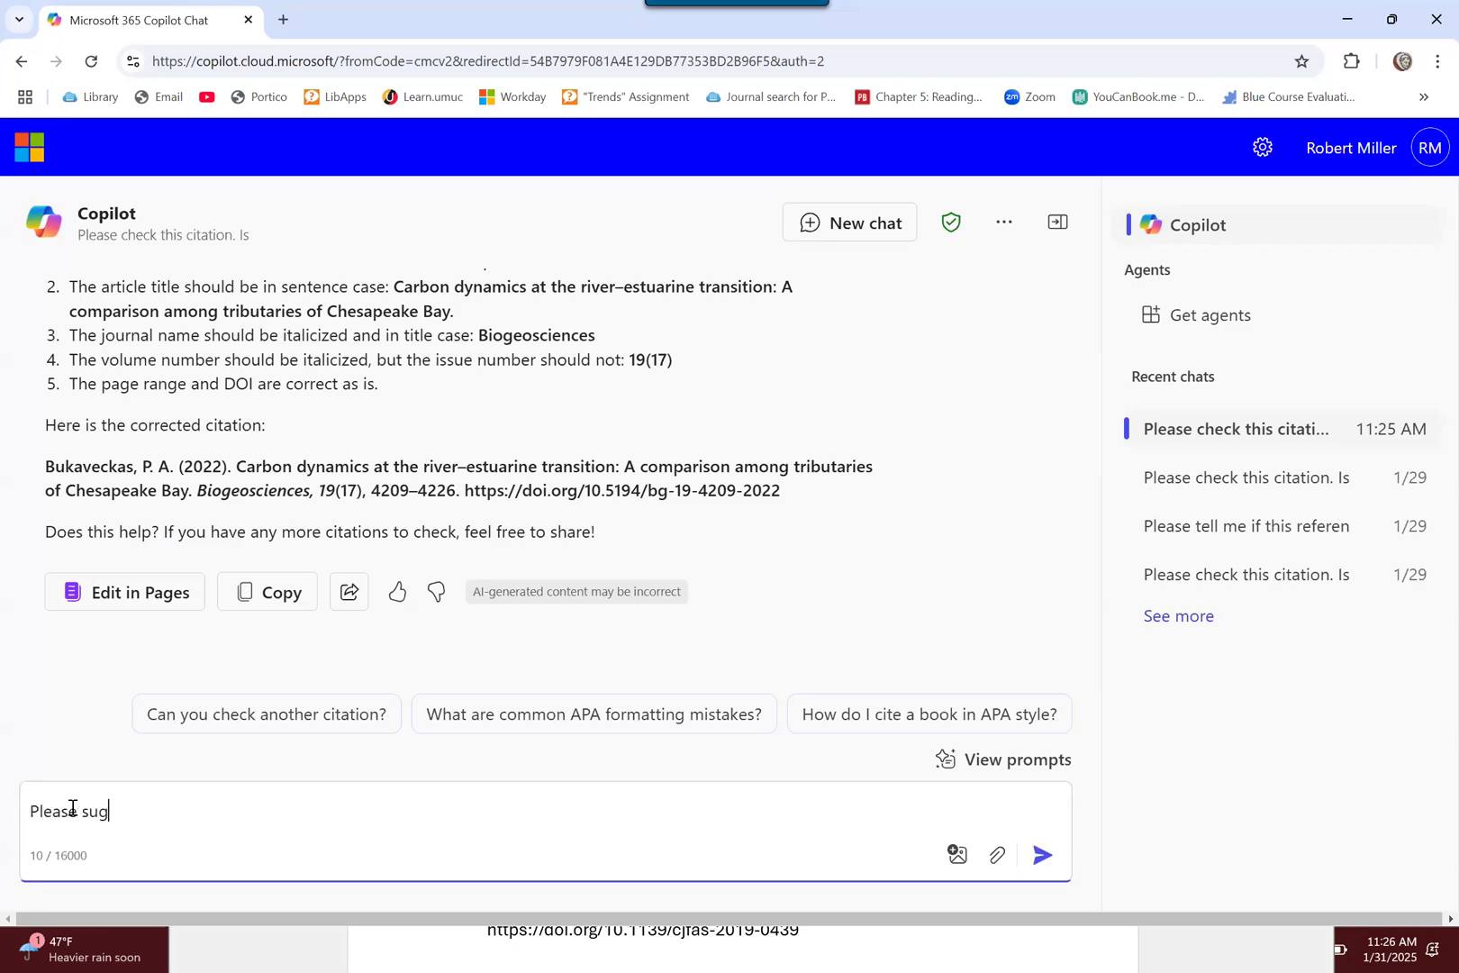
text(gest an in)
text(-text citat)
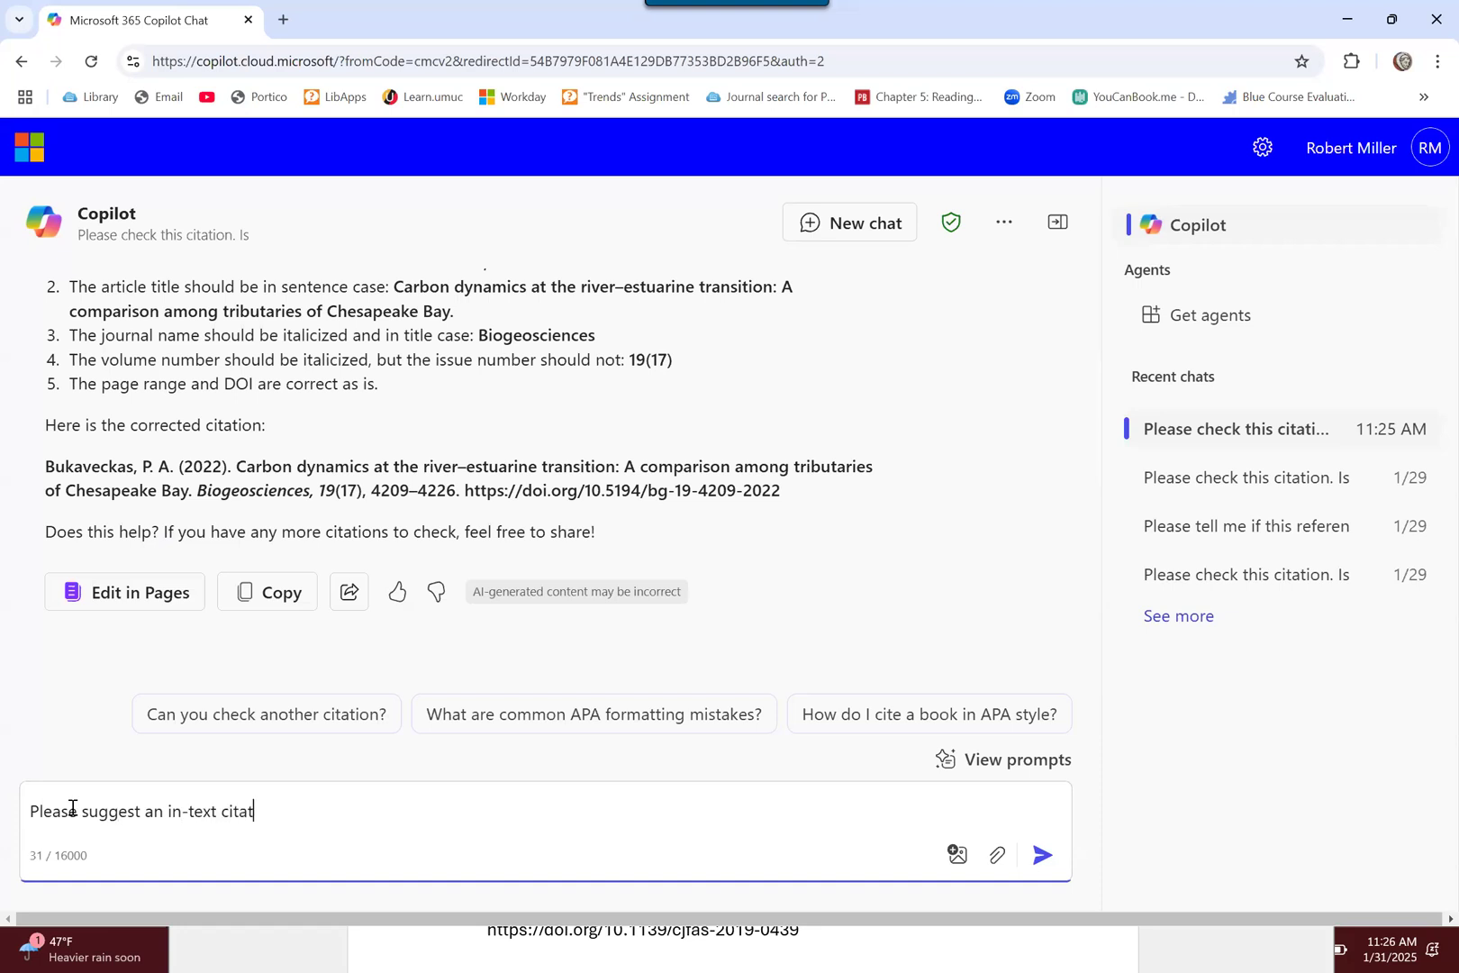
text(ion for that refe)
text(rence citation)
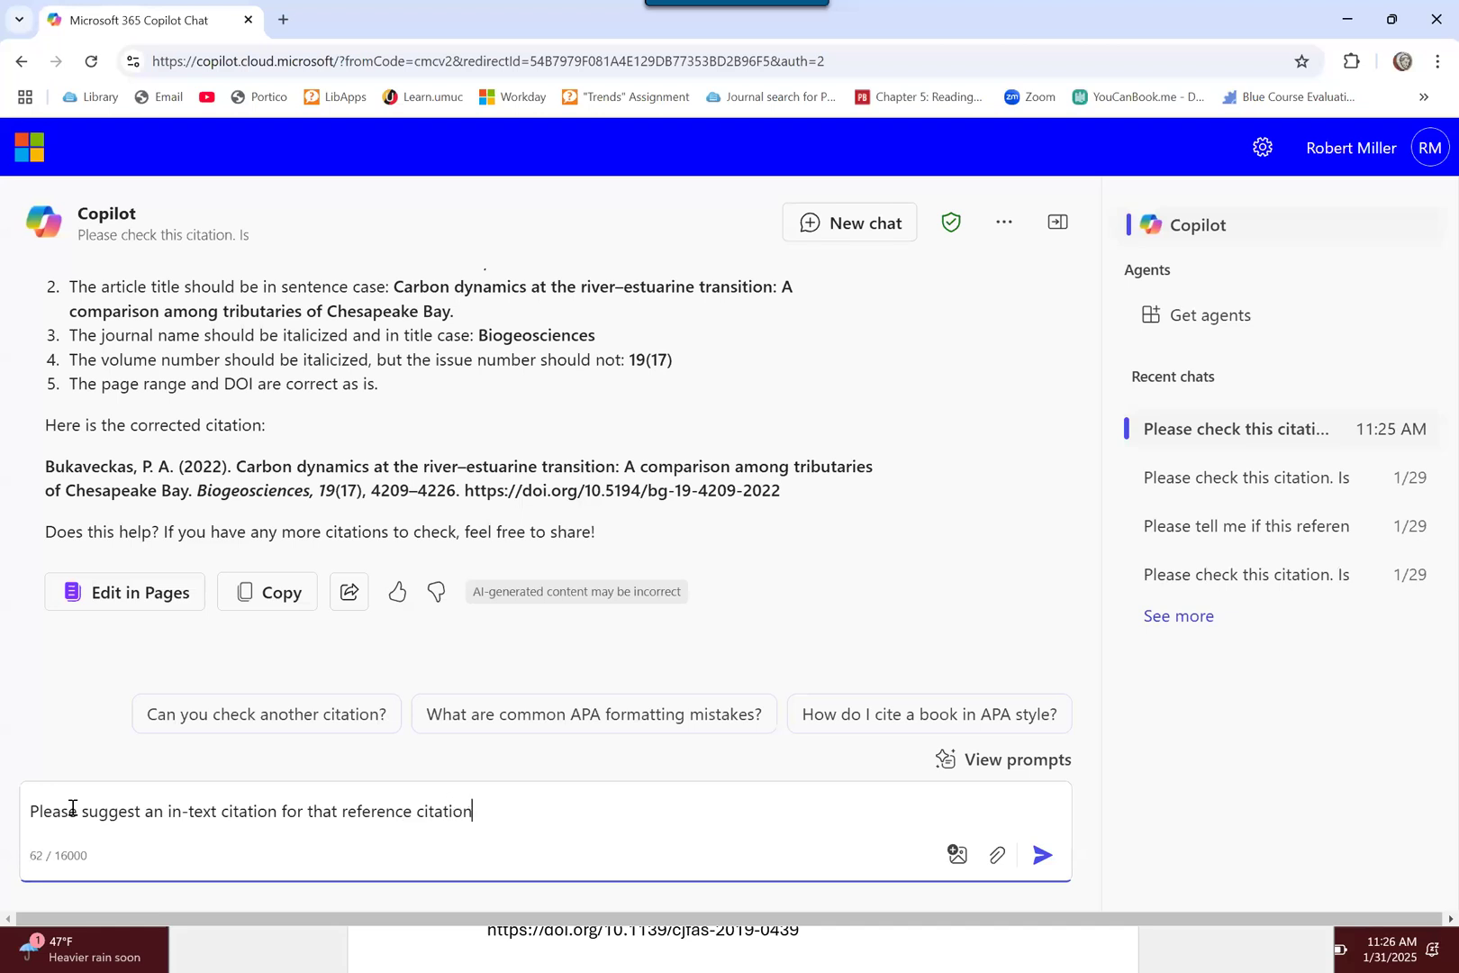
text(.)
key(Return)
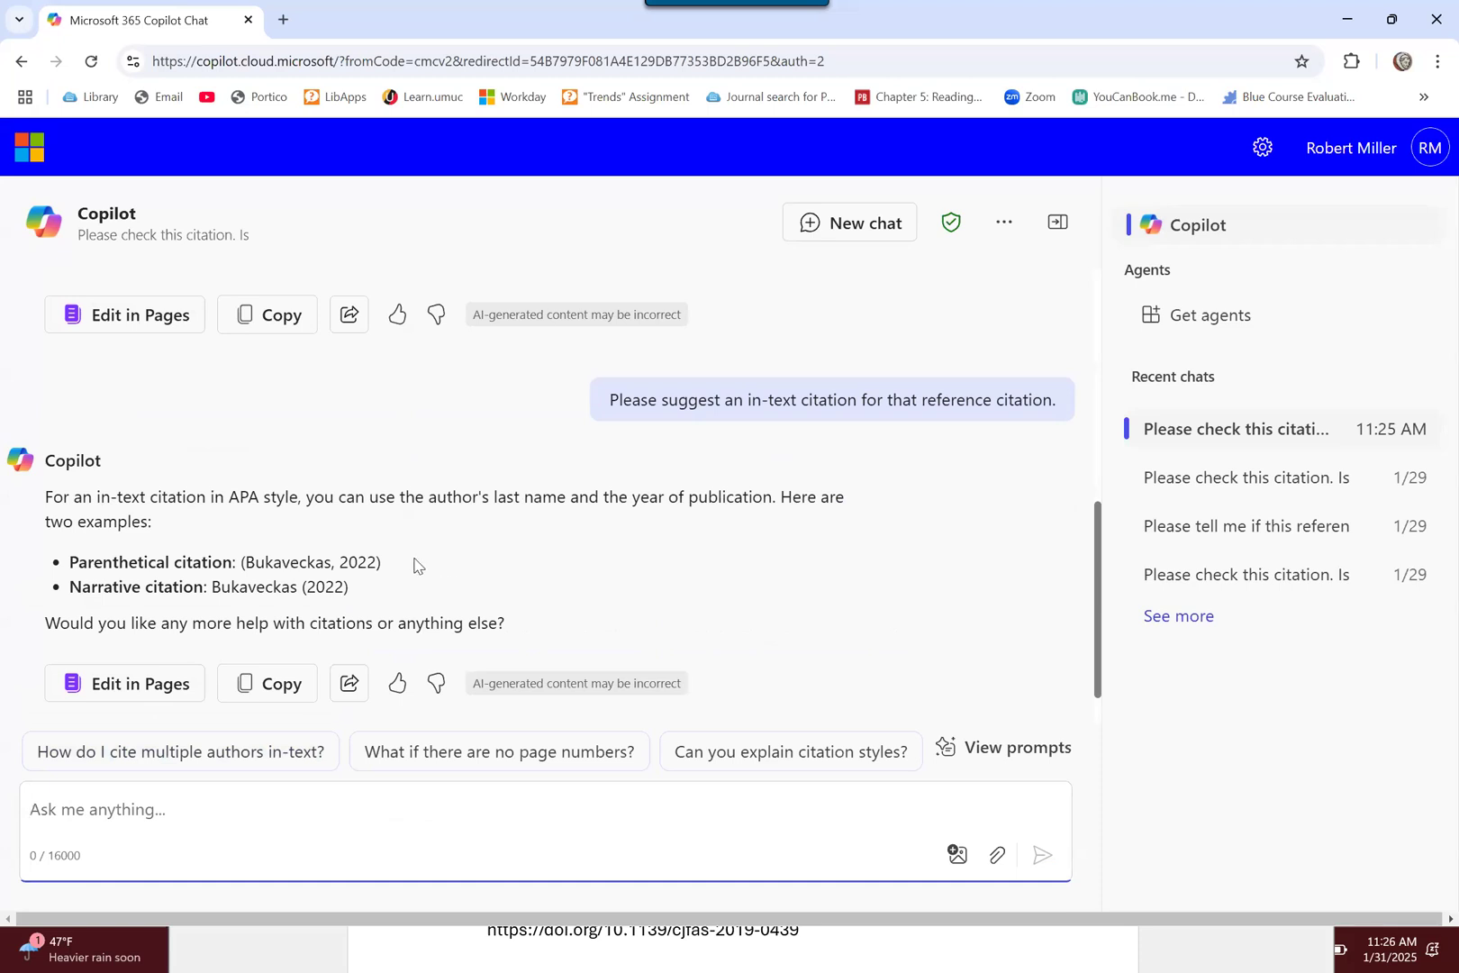
drag(386, 563, 239, 563)
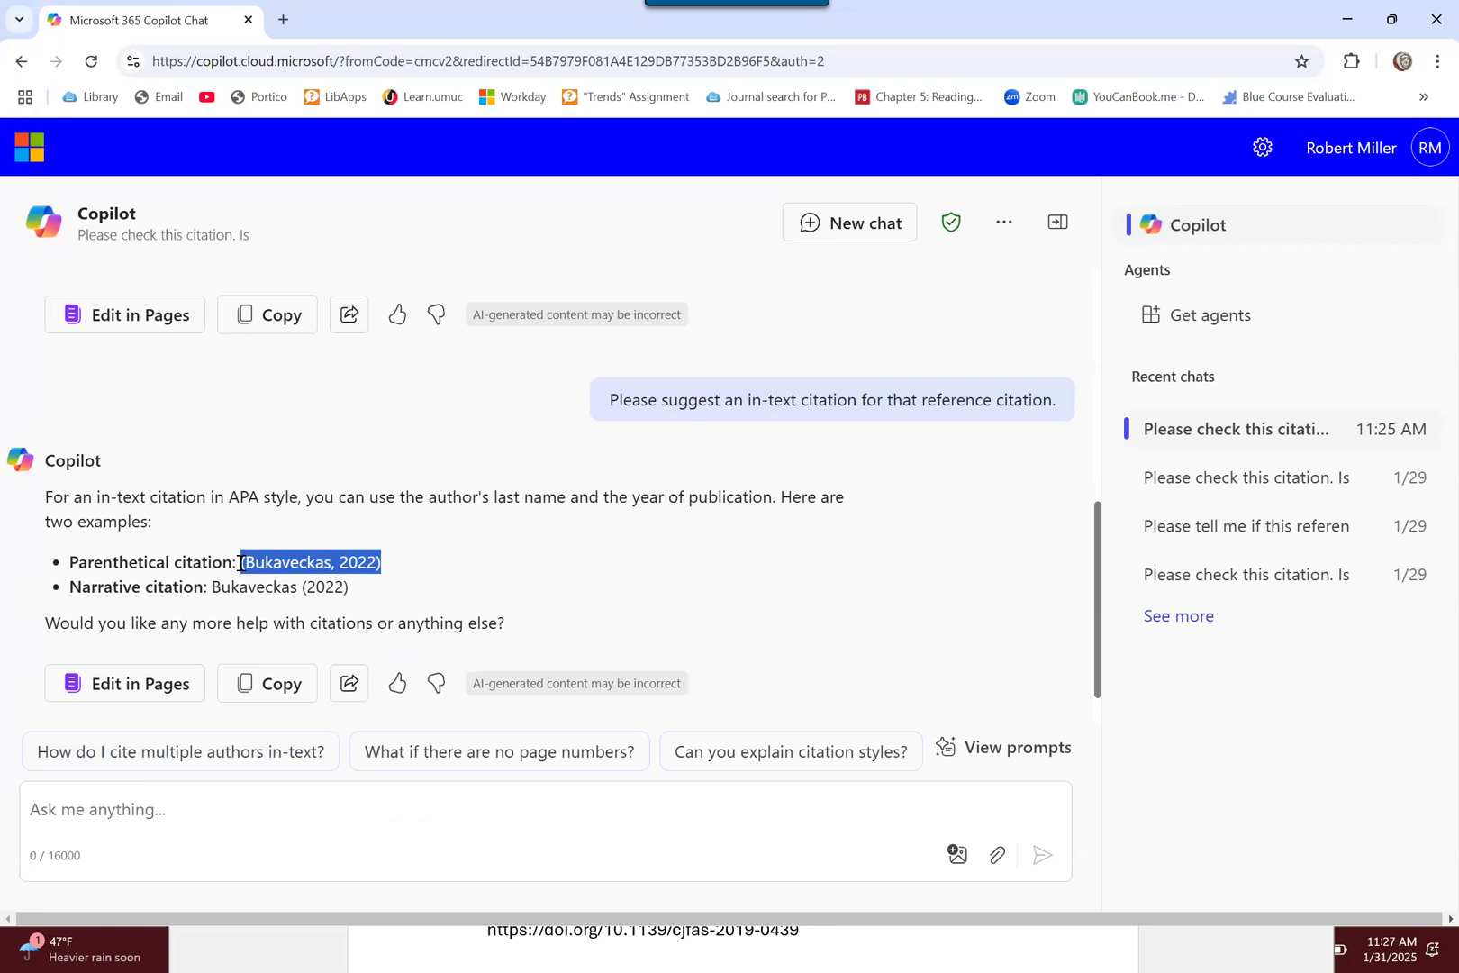
click(450, 567)
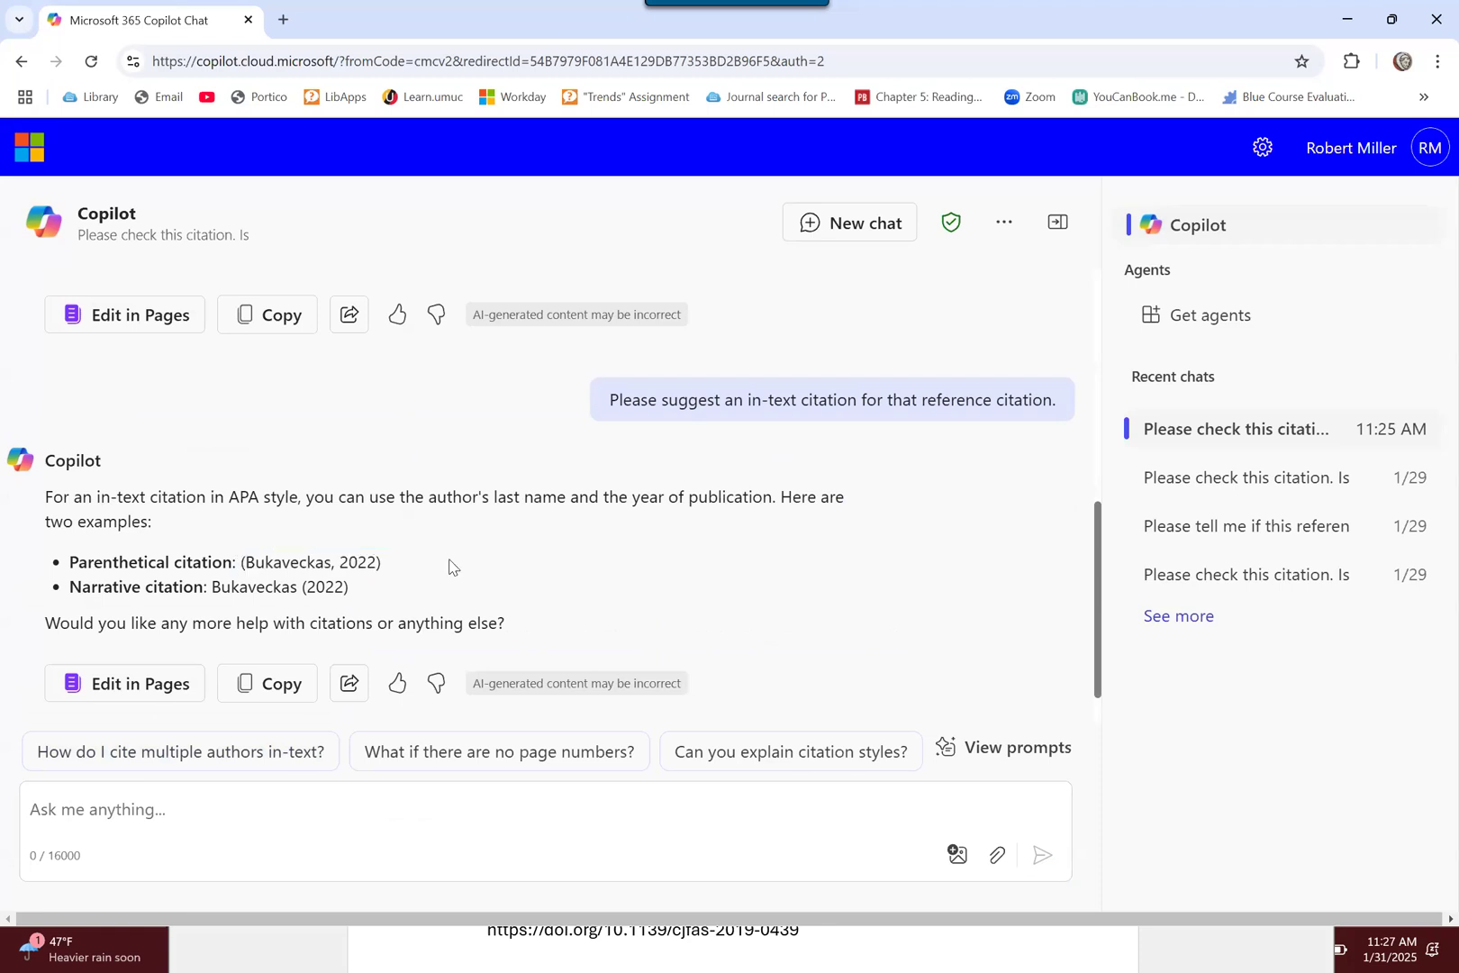
double_click(278, 565)
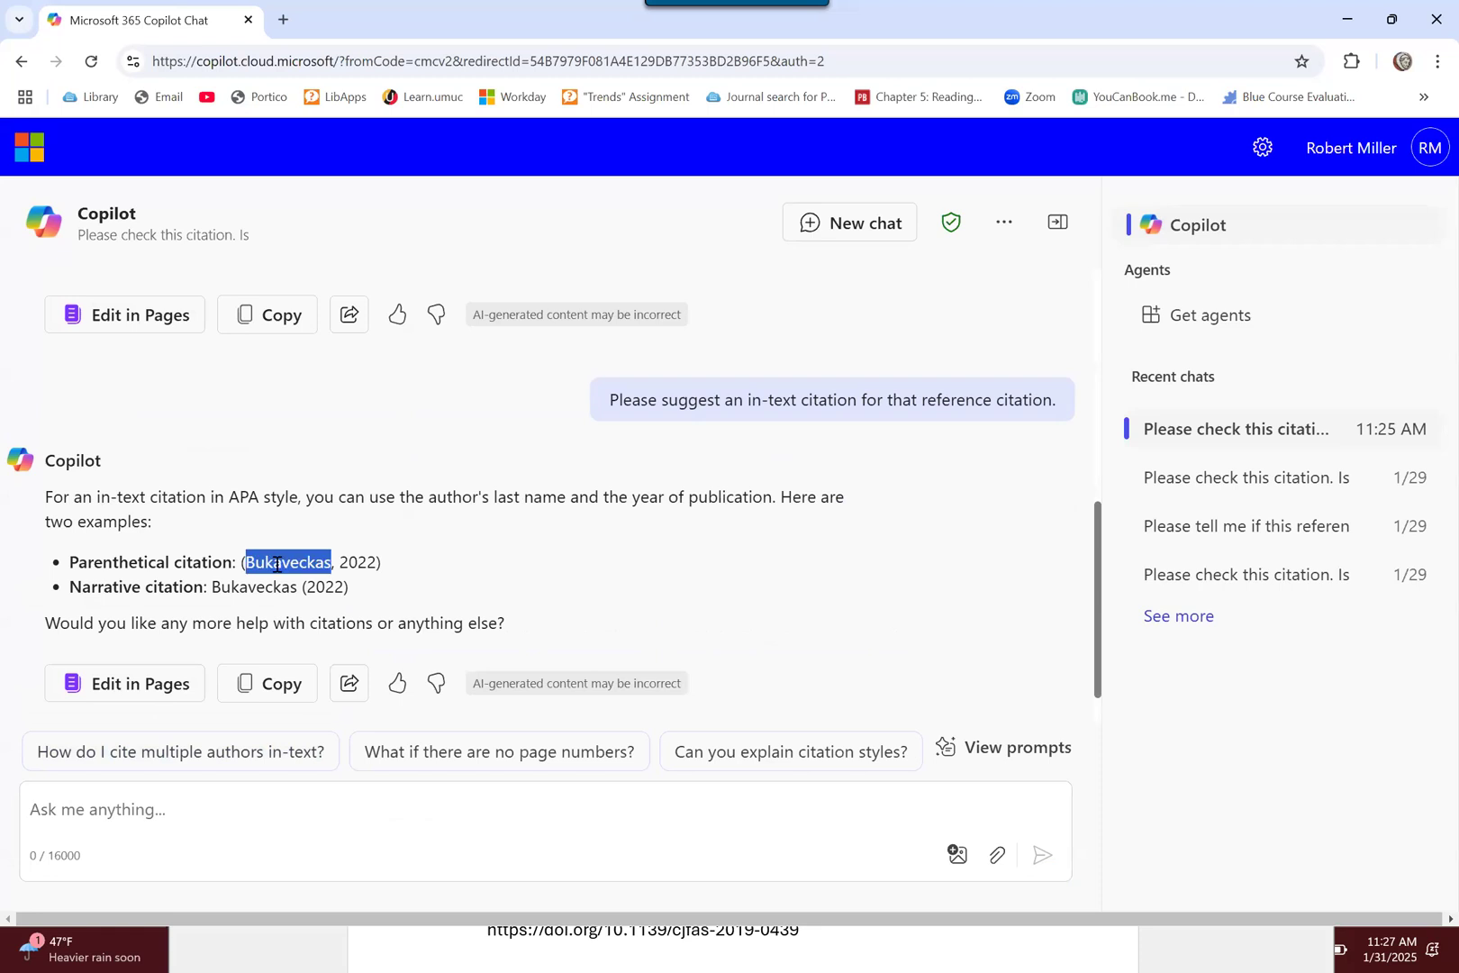
click(473, 567)
double_click(357, 562)
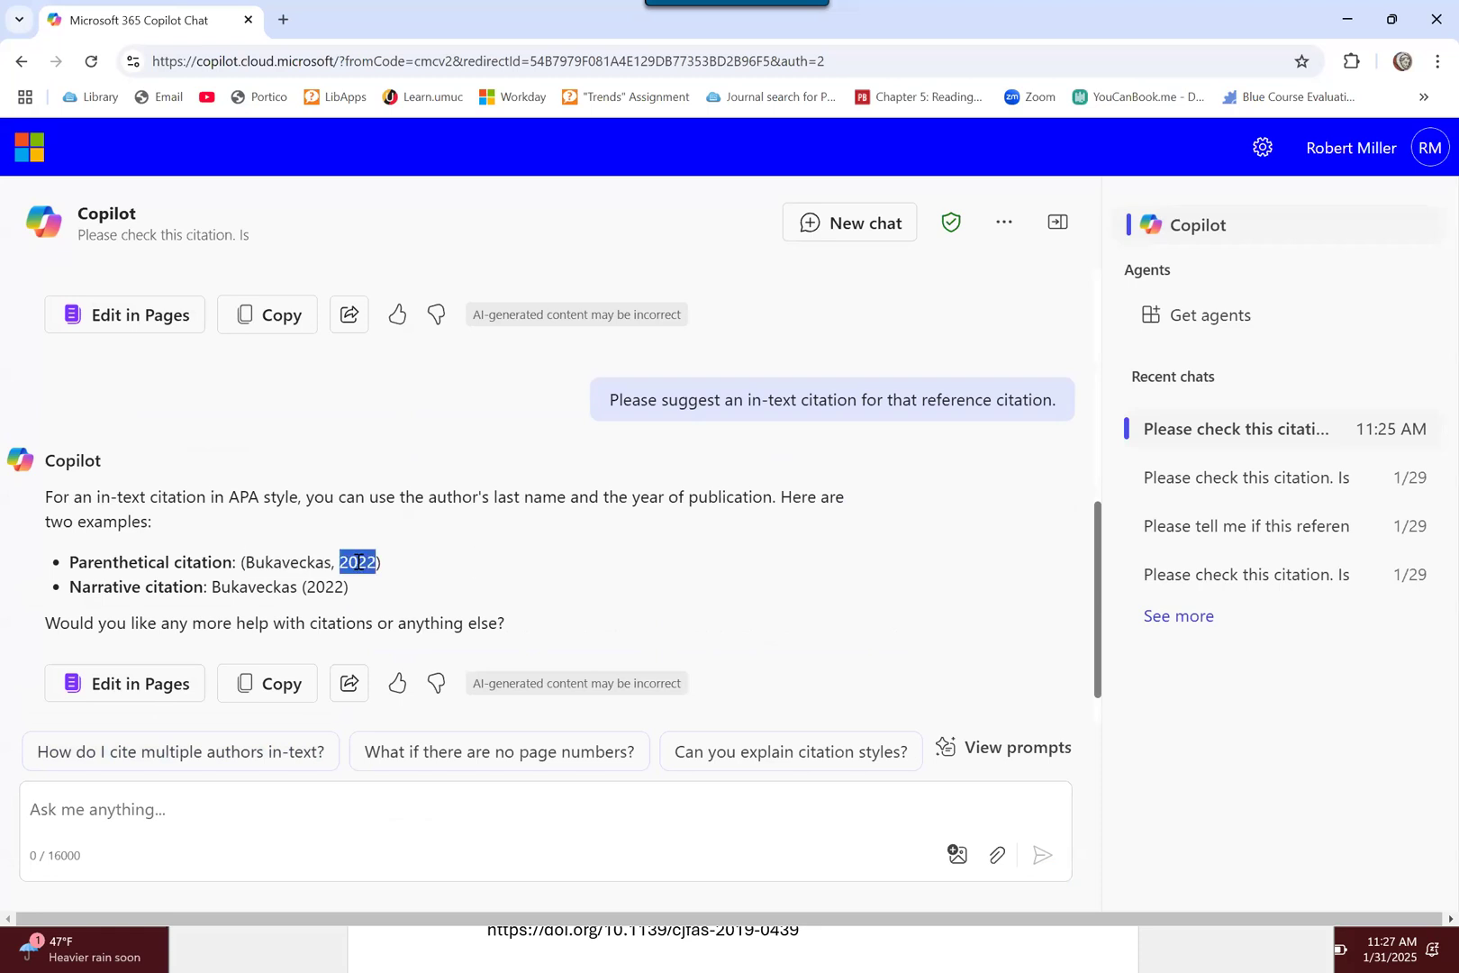
click(455, 566)
drag(214, 588, 295, 591)
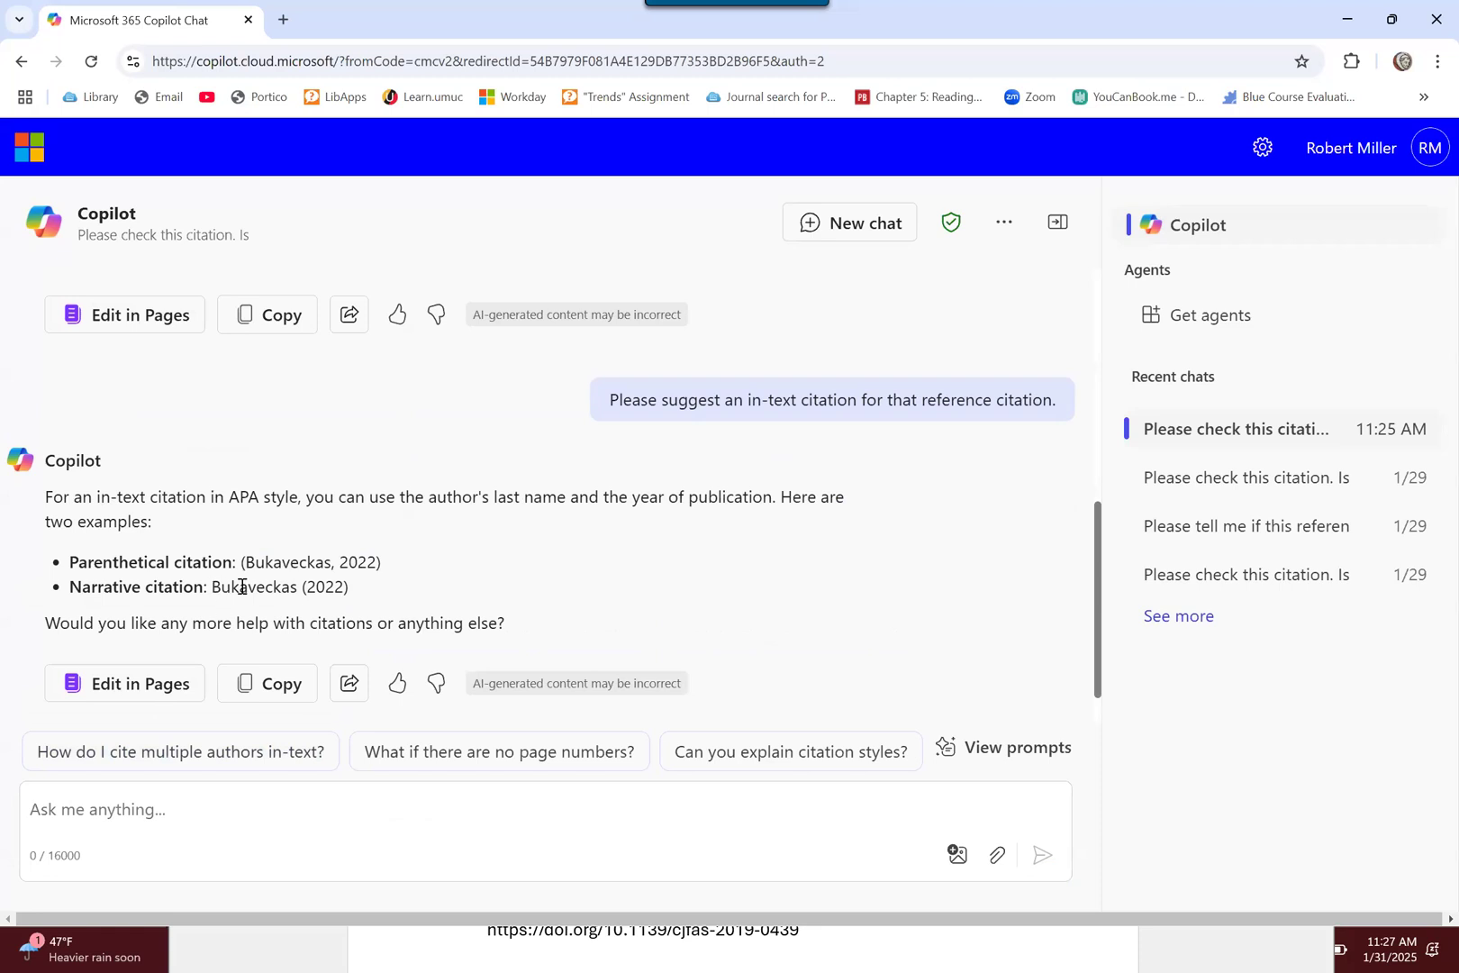
click(295, 591)
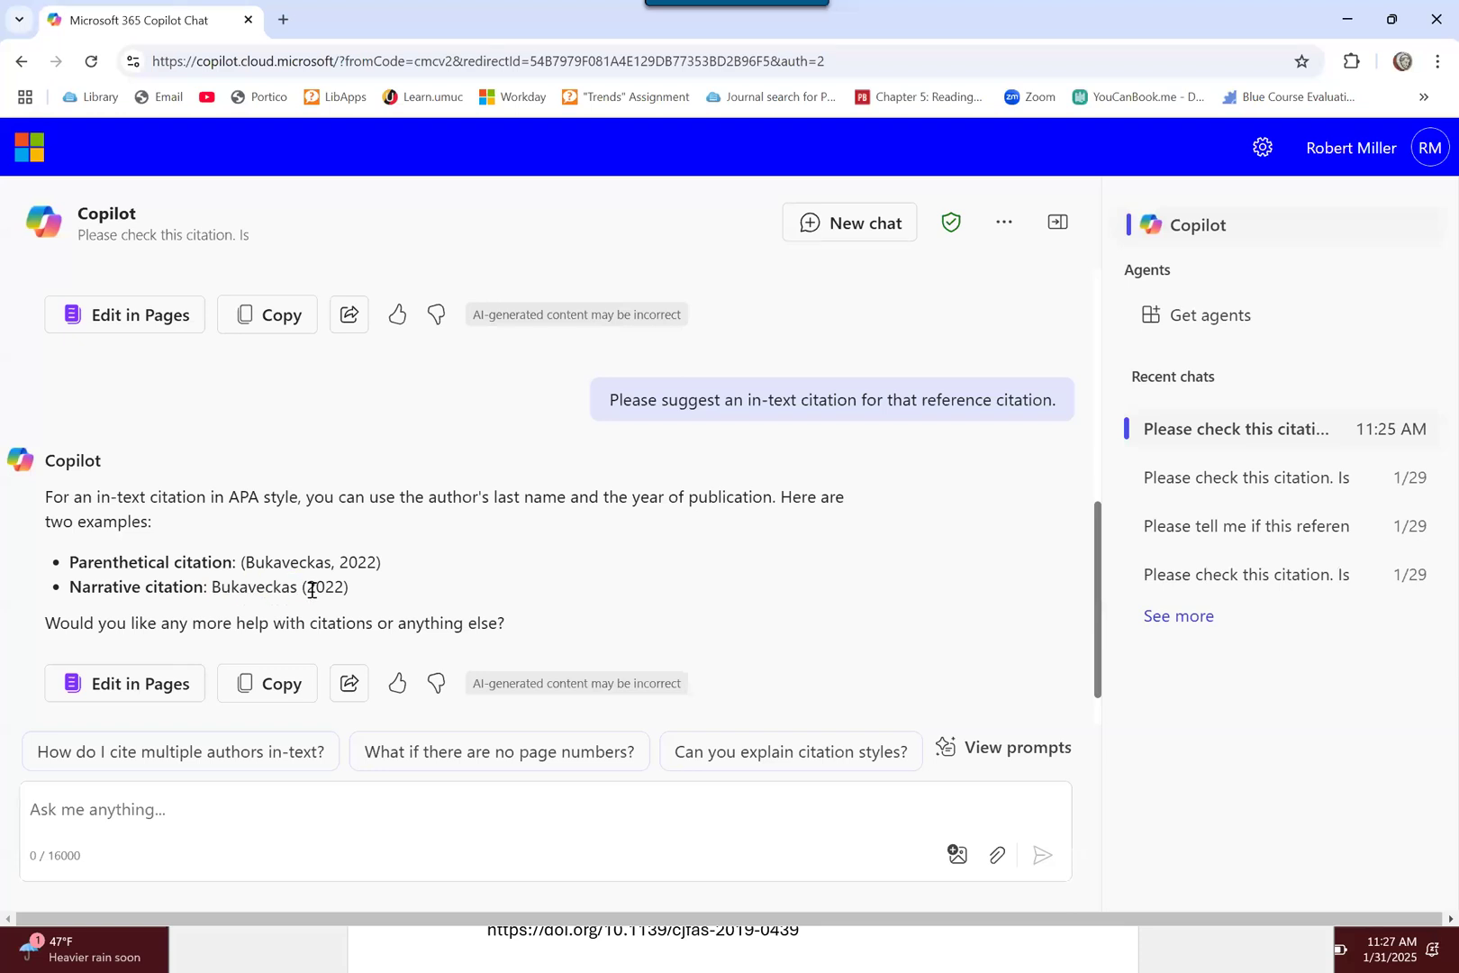